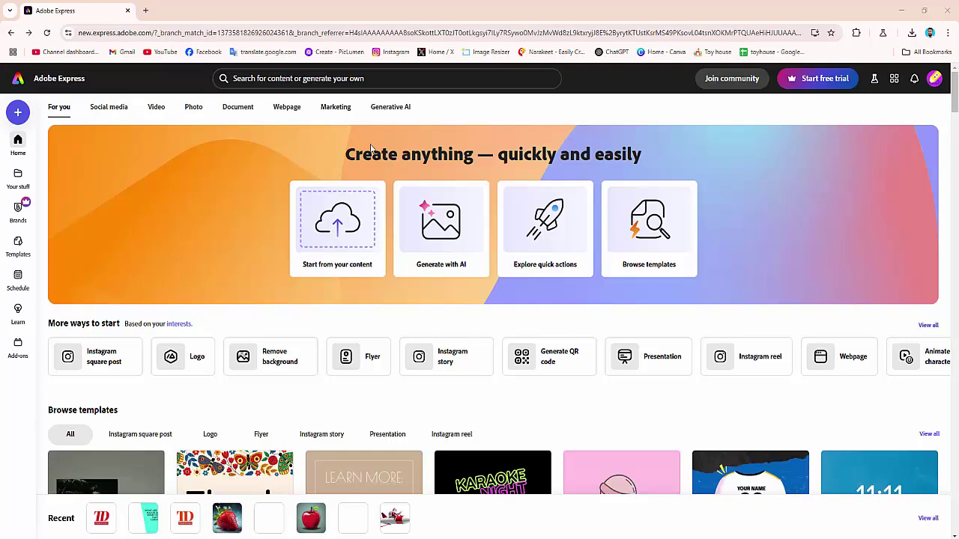
Search for "youtube ba" and start a new design from the YouTube banner suggestion
click(308, 78)
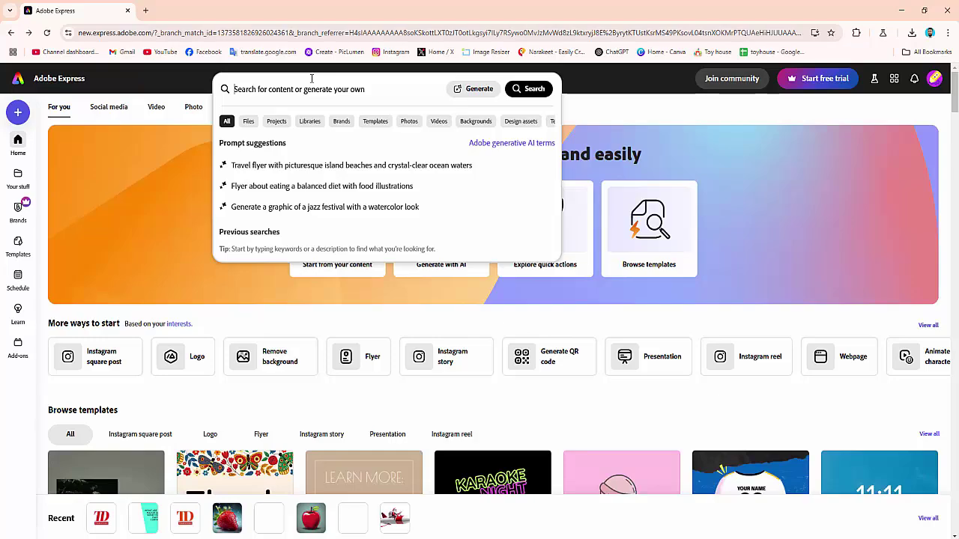
text(yo)
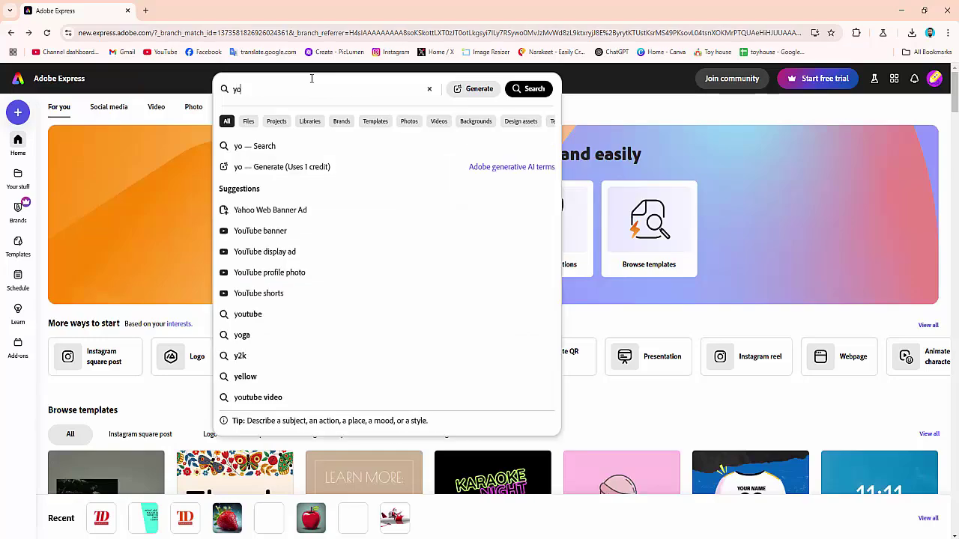
text(u)
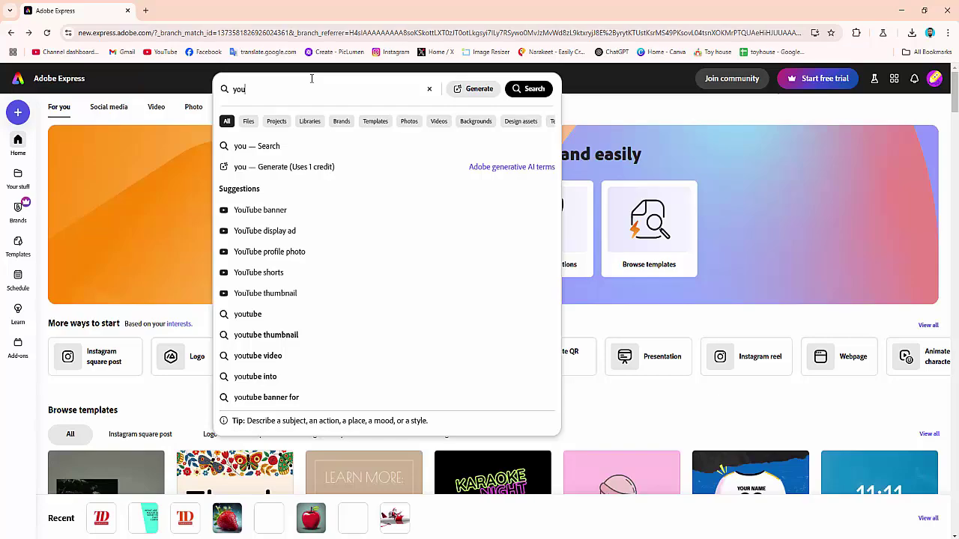
text(tub)
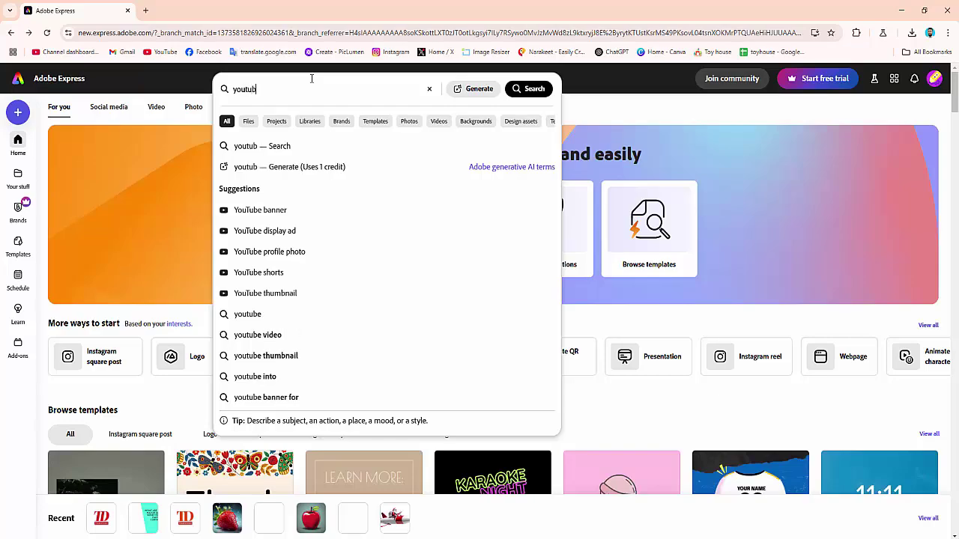
text(e)
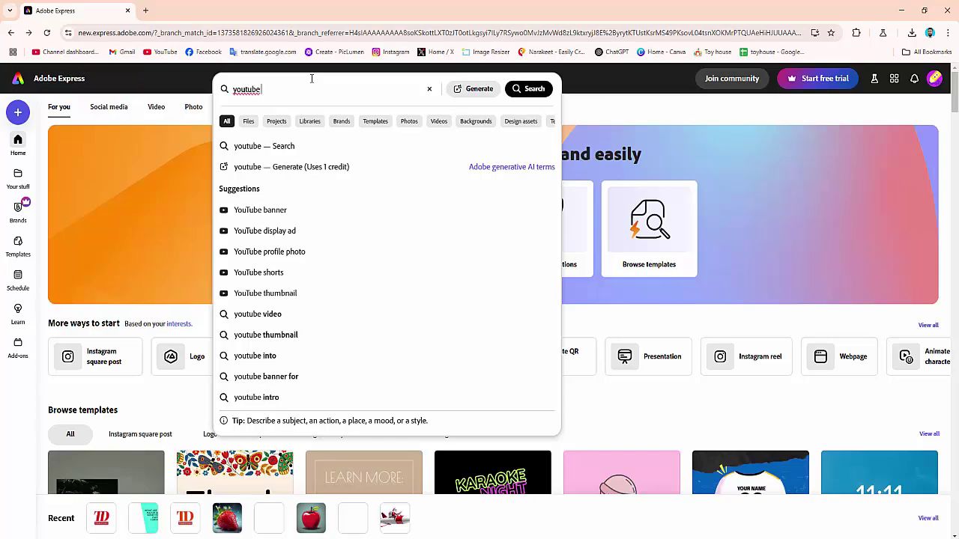
text( ba)
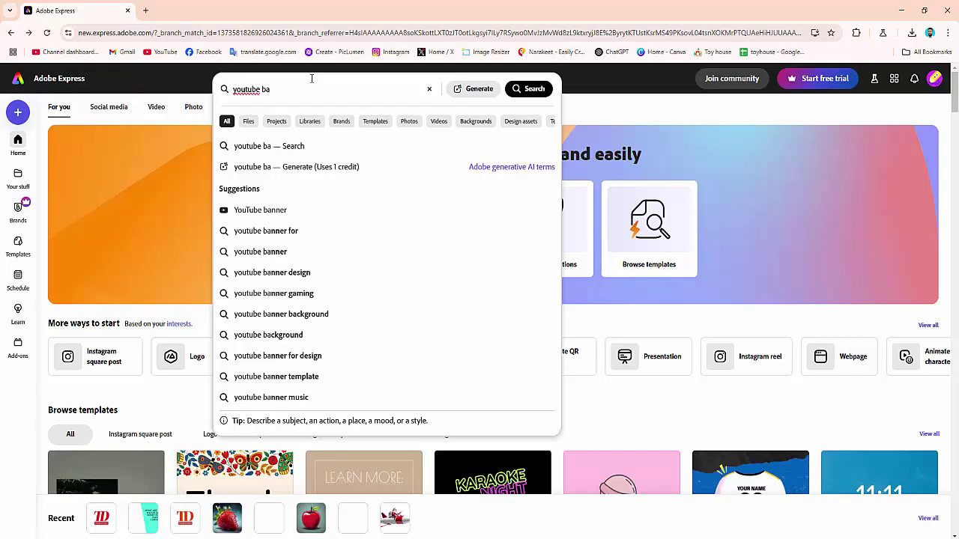
click(332, 217)
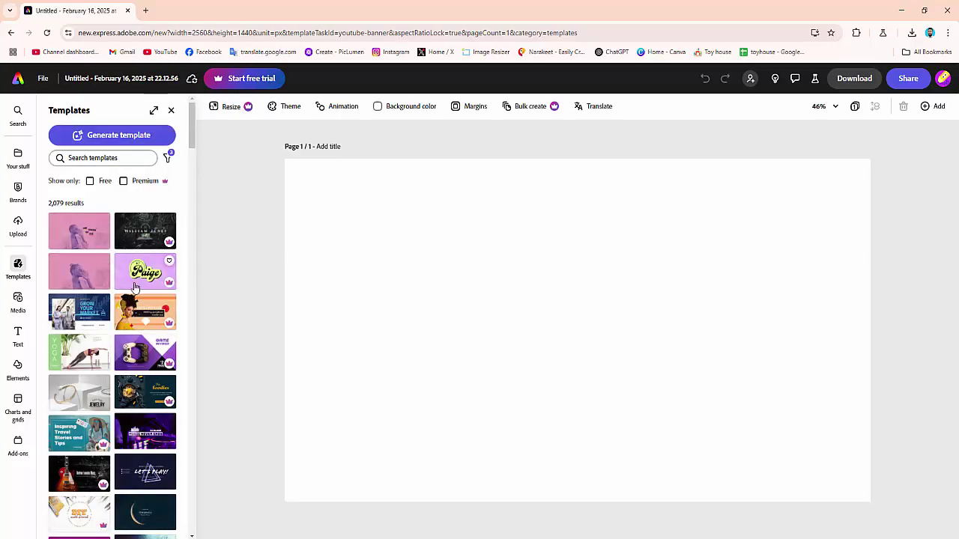
Browse the banner templates and apply the maroon one with a white central band and a woman in a black hat
scroll(134, 288, down, 3)
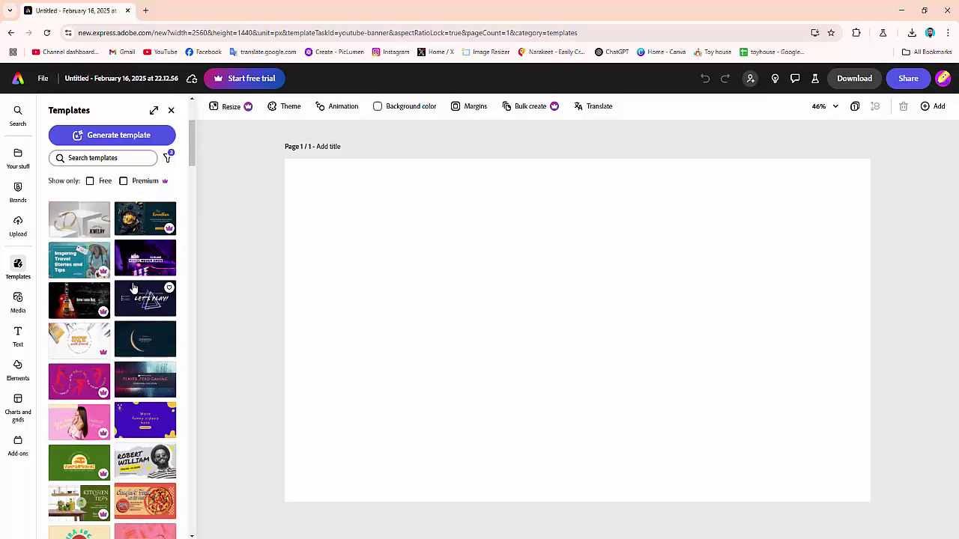
scroll(133, 288, up, 3)
scroll(135, 284, down, 10)
scroll(146, 276, up, 10)
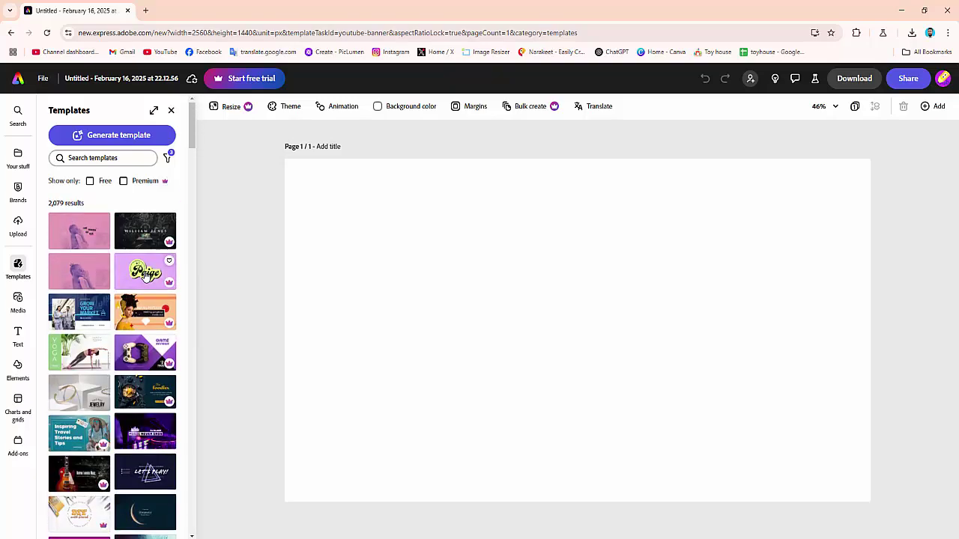
scroll(155, 322, down, 10)
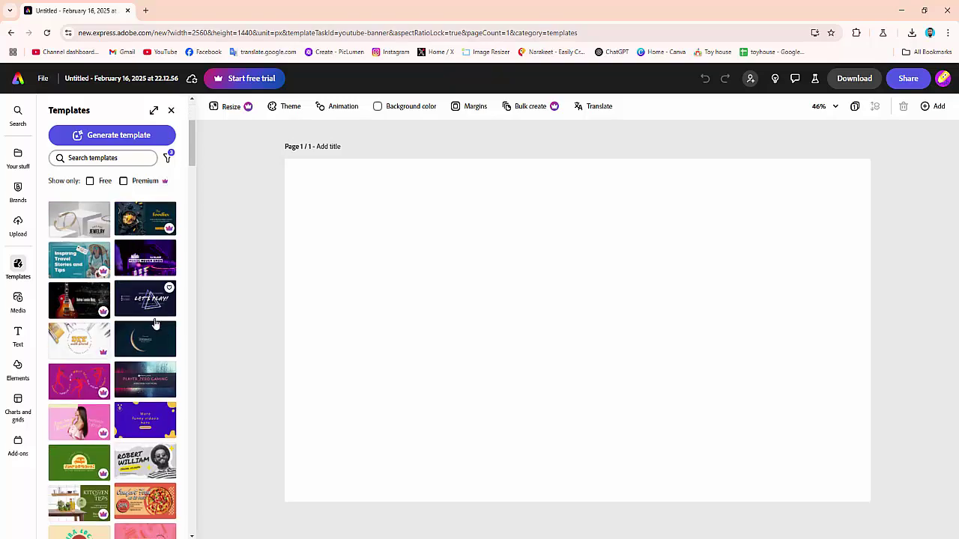
scroll(155, 322, down, 10)
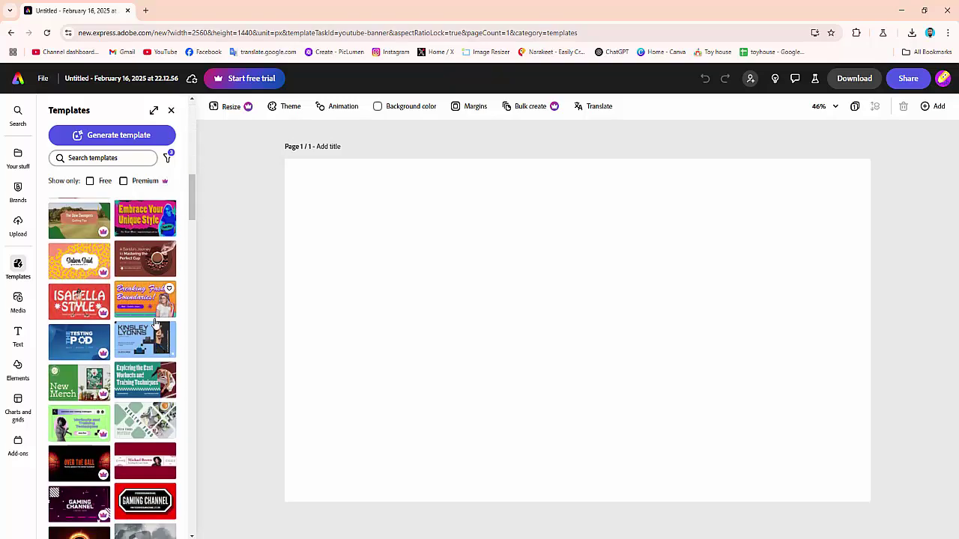
scroll(155, 322, up, 3)
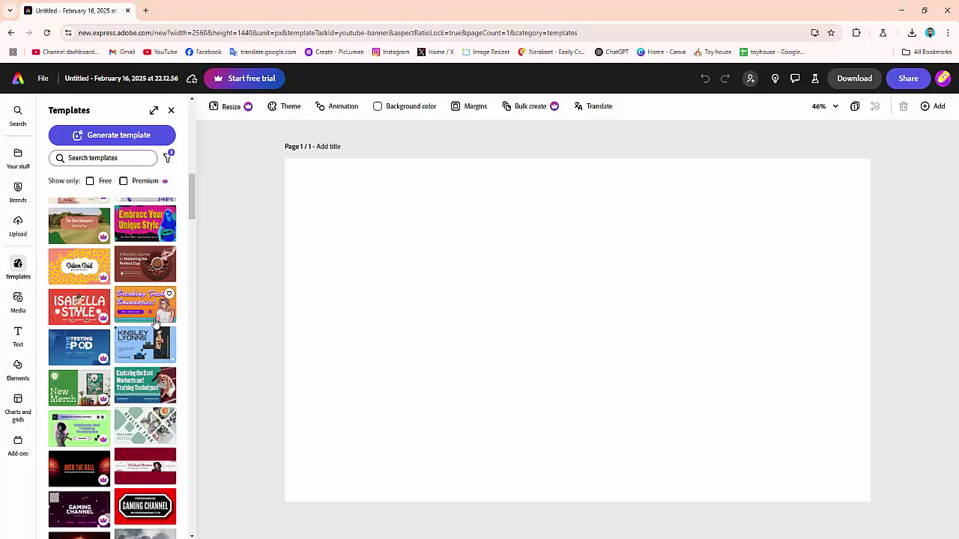
scroll(155, 322, down, 3)
click(156, 297)
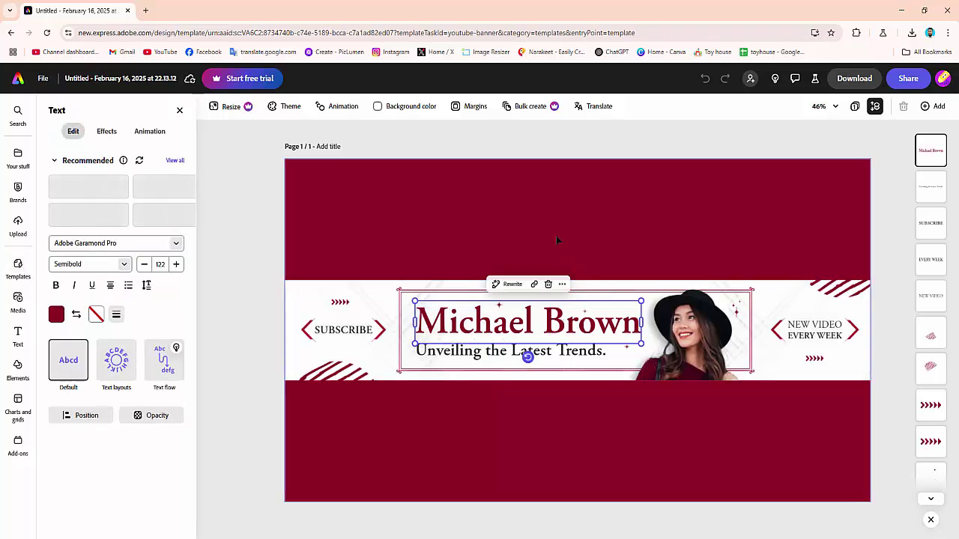
click(516, 404)
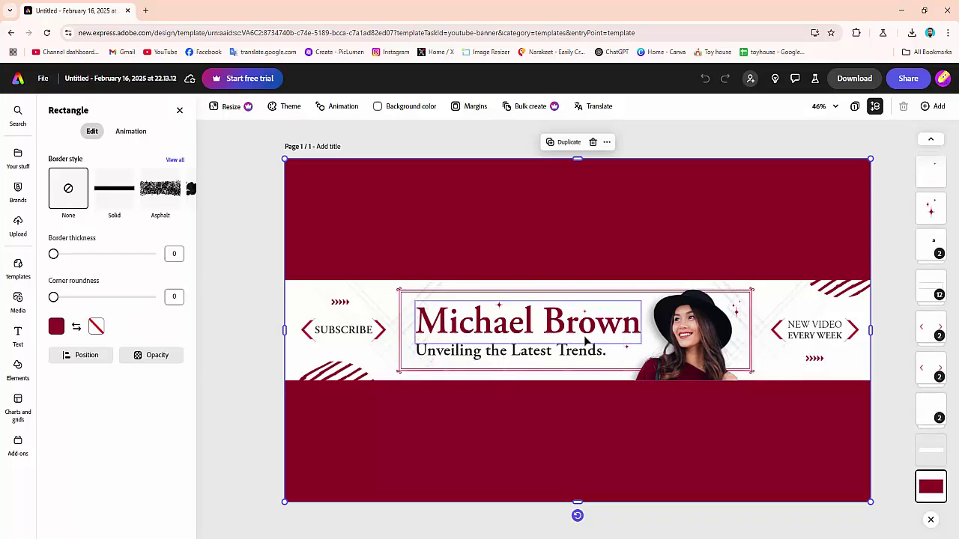
click(555, 330)
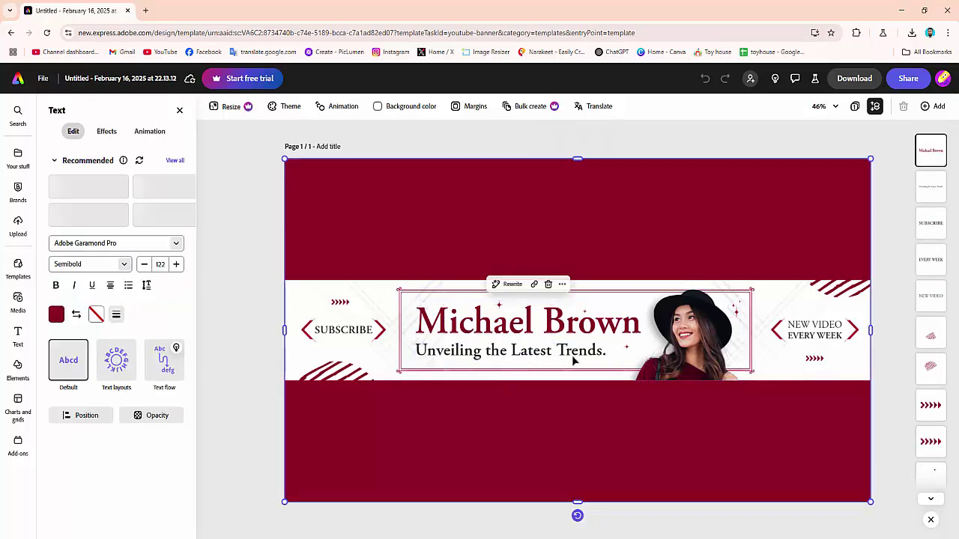
double_click(567, 323)
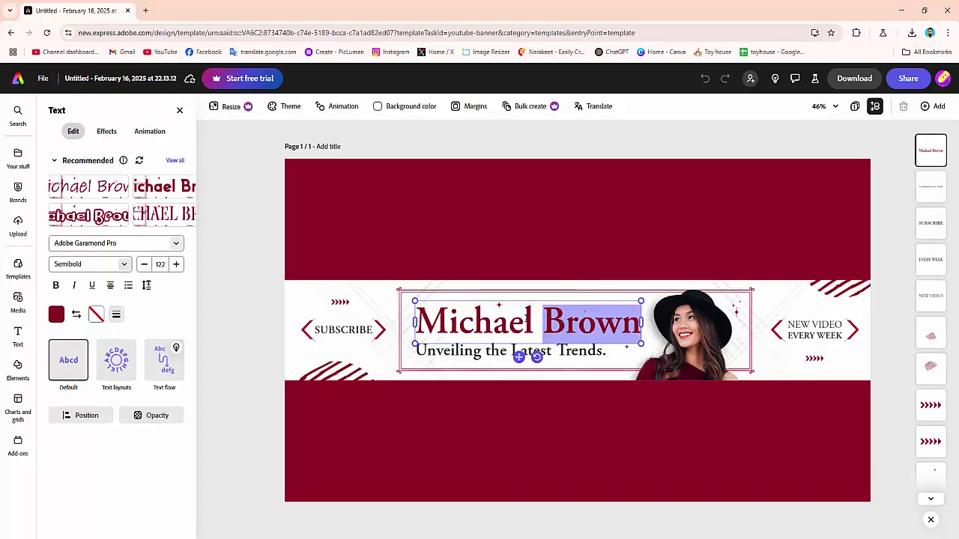
click(610, 322)
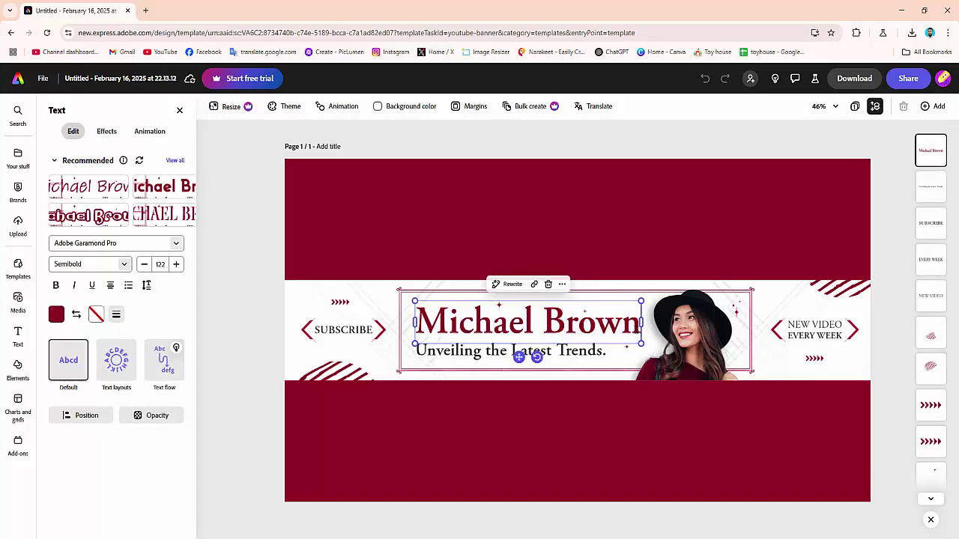
drag(642, 322, 481, 336)
key(ctrl+z)
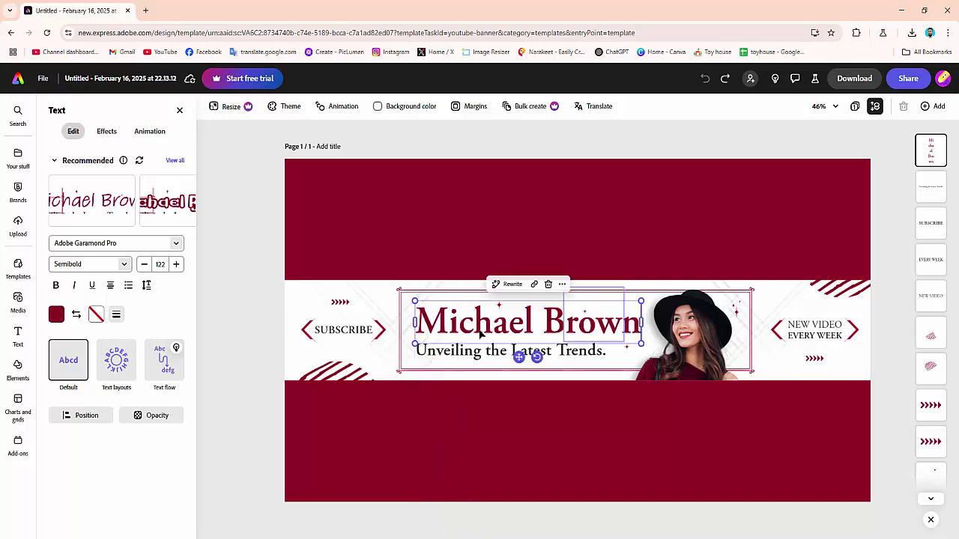
Replace the large name title in the banner's white band with "TempleteDesign"
click(508, 324)
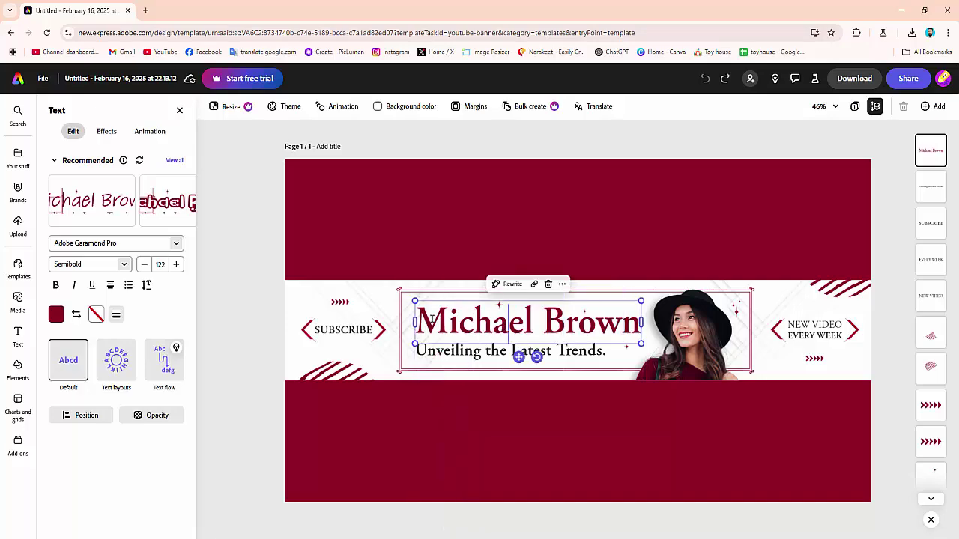
drag(422, 319, 640, 324)
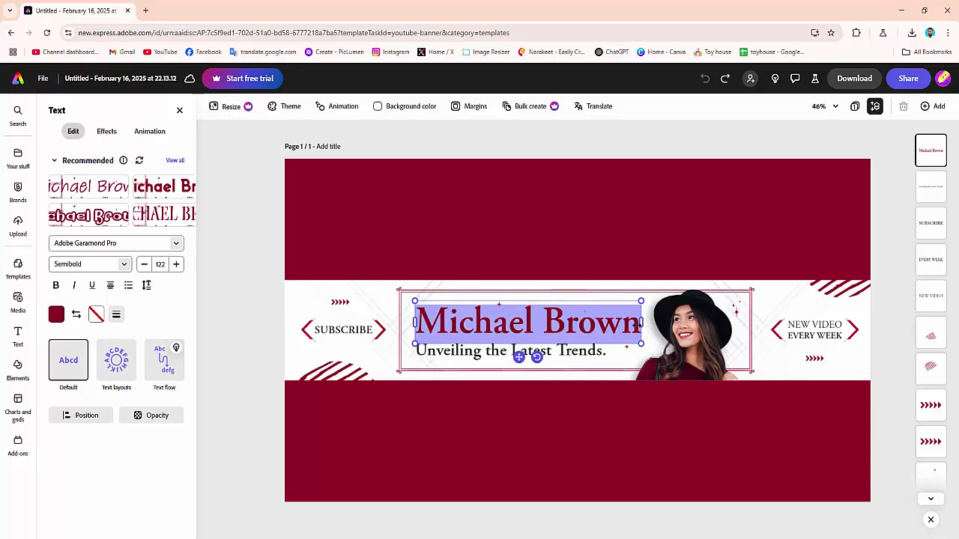
text(Te)
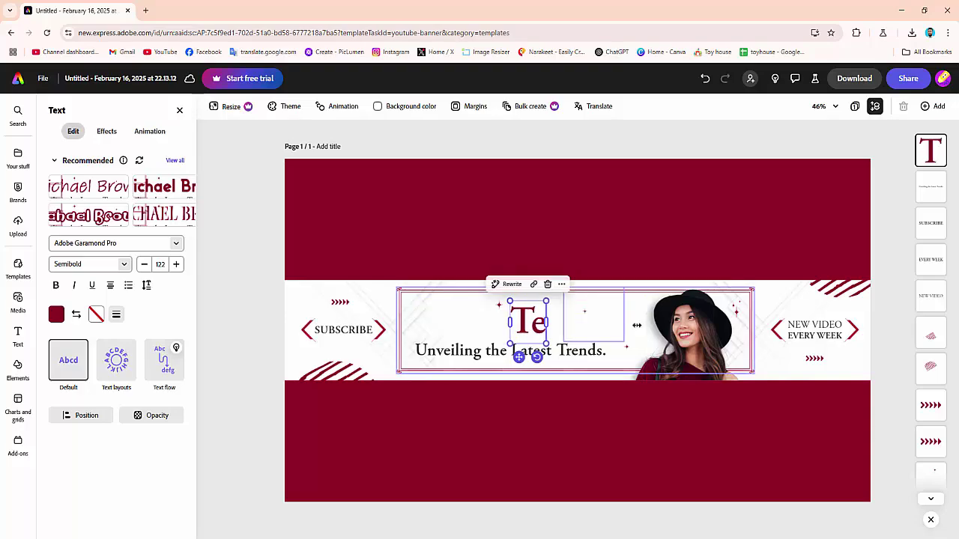
text(mp)
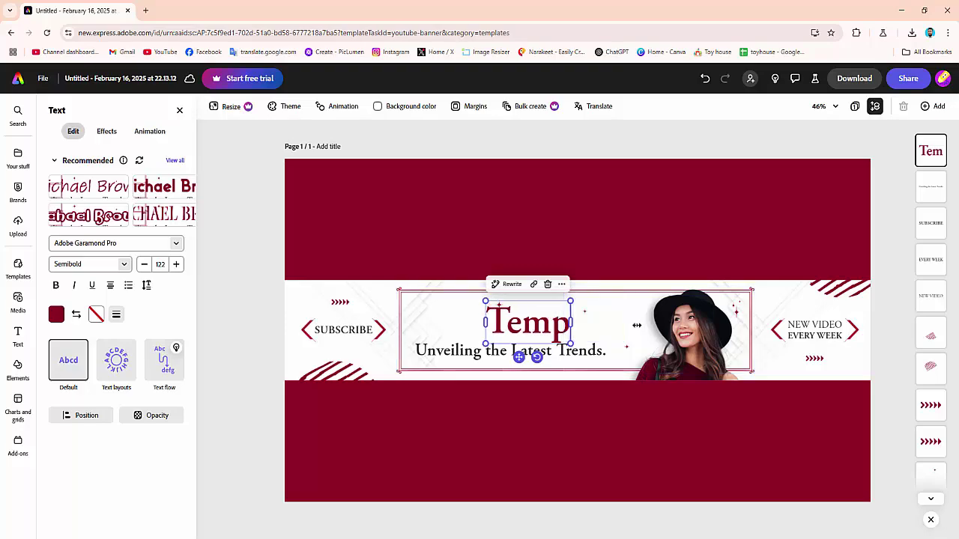
text(lete)
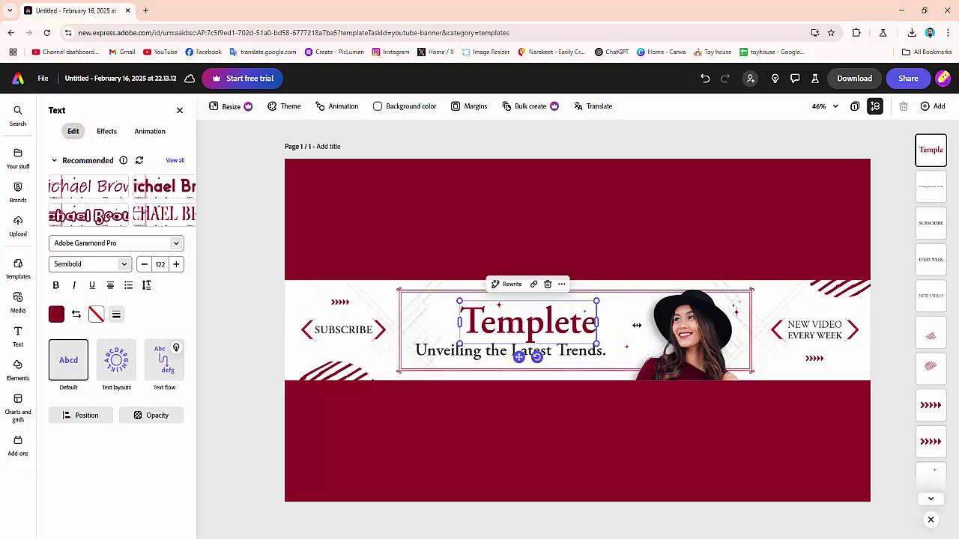
text(De)
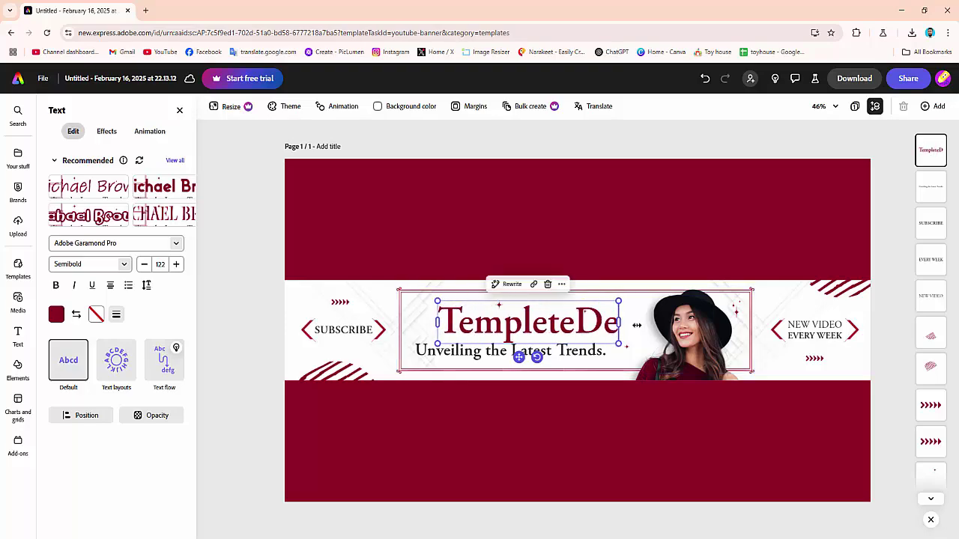
text(si)
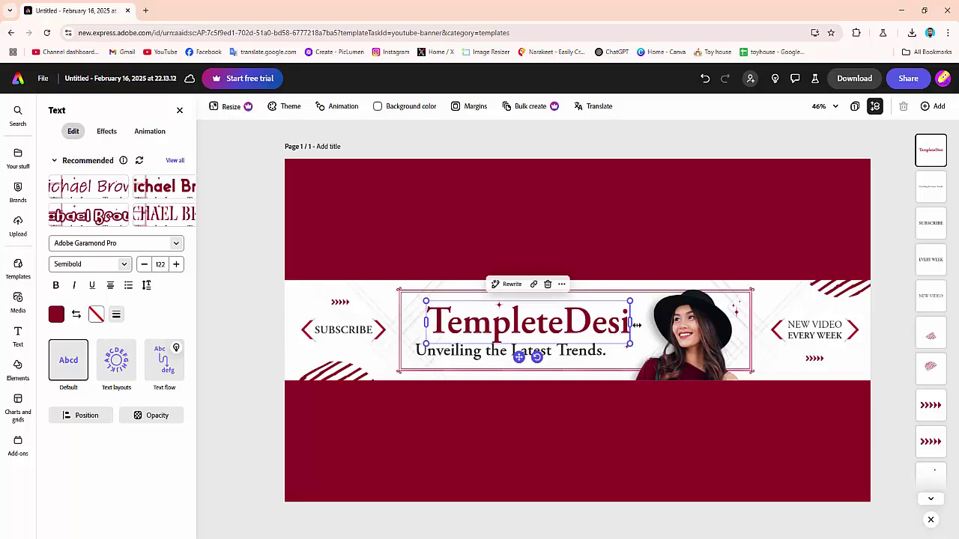
text(gn)
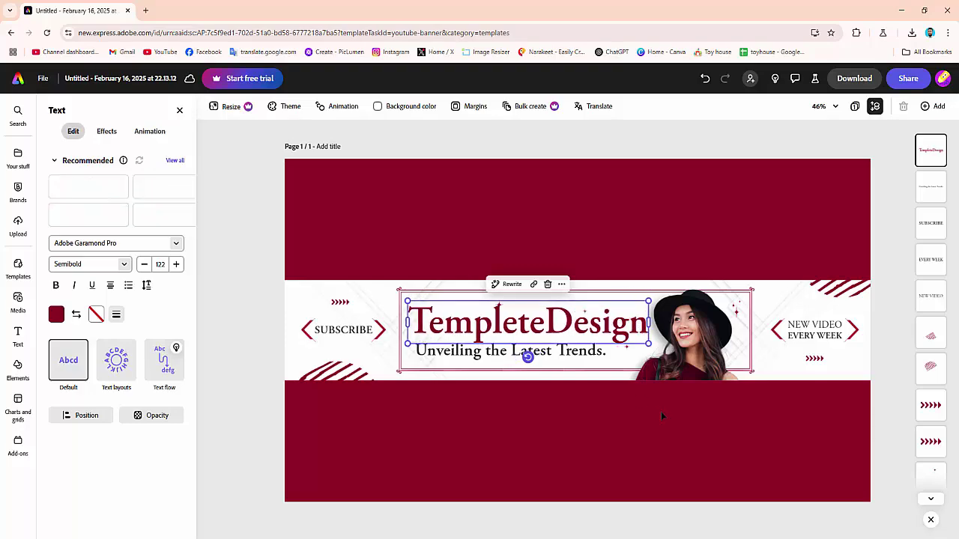
click(678, 229)
Change the fill colour of the "TempleteDesign" title to blue, hex #0828BD
click(579, 327)
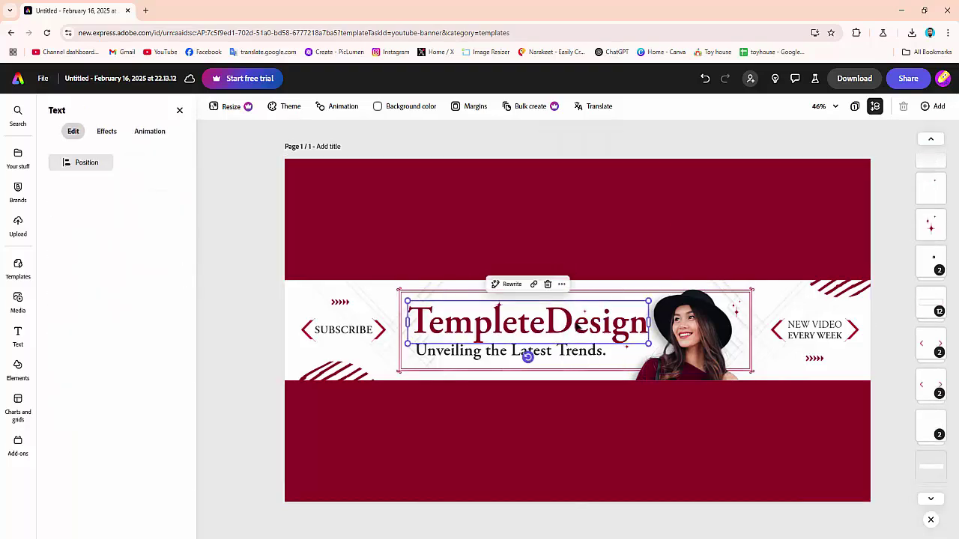
double_click(579, 327)
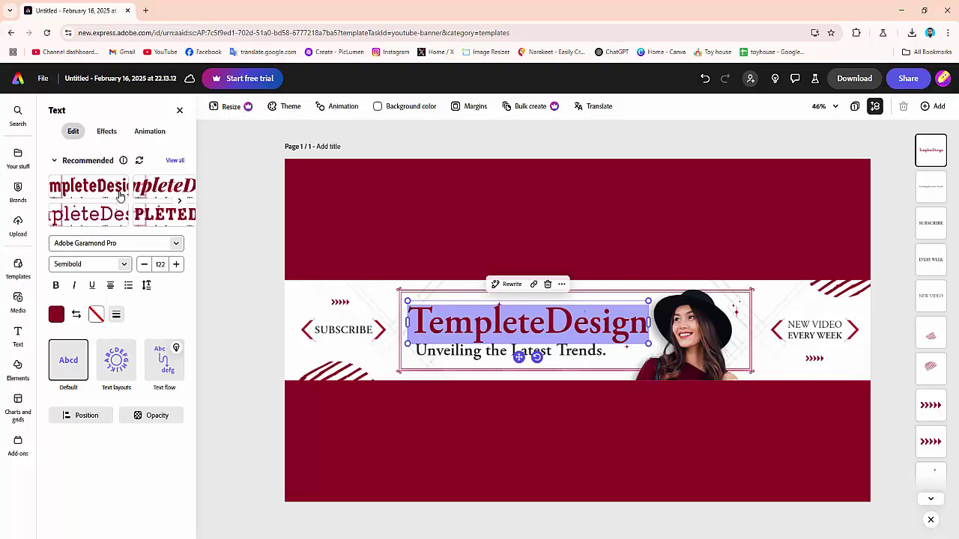
click(56, 318)
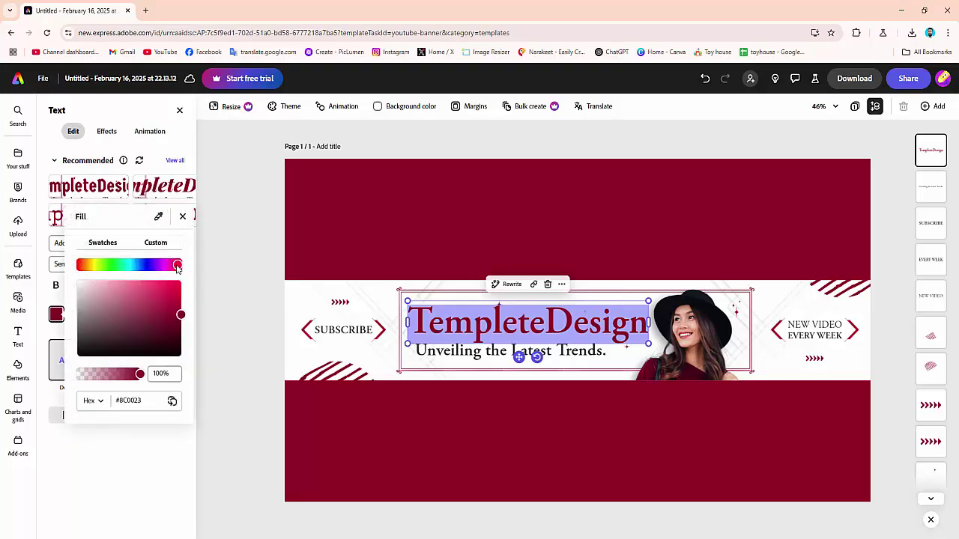
drag(177, 267, 145, 270)
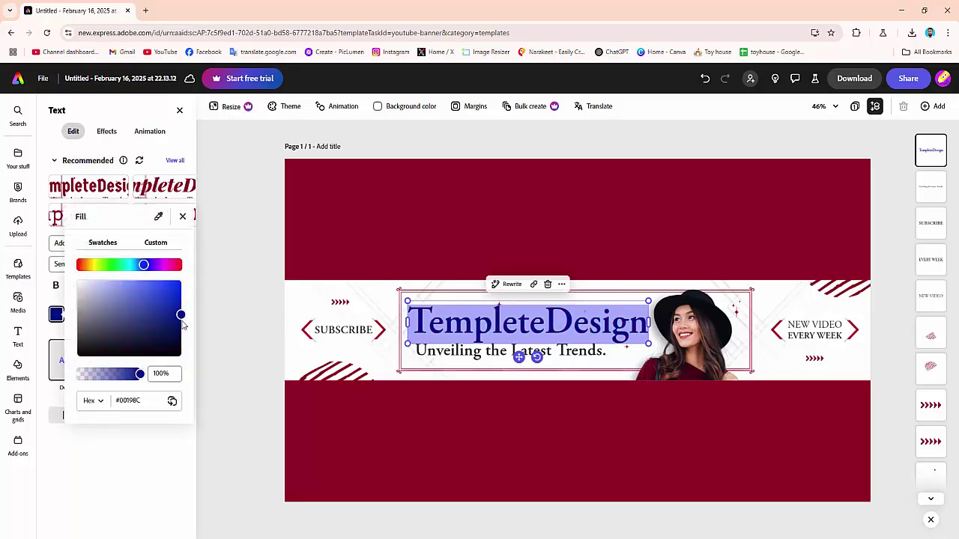
drag(179, 316, 178, 300)
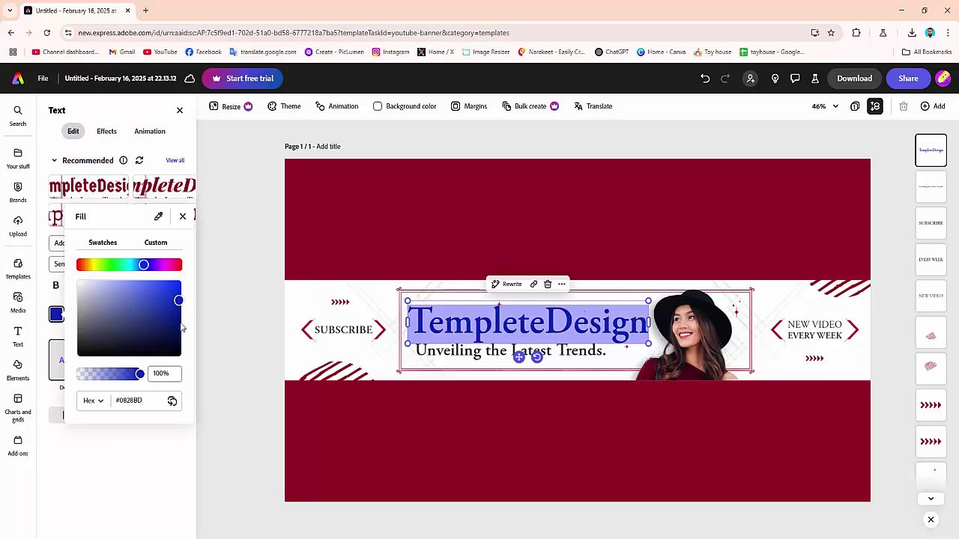
click(209, 324)
key(Escape)
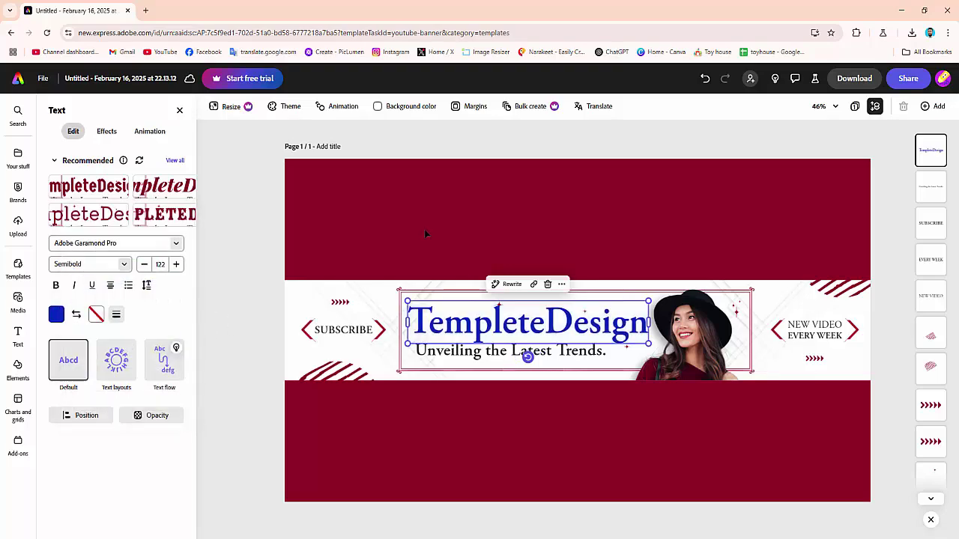
Replace the tagline below the "TempleteDesign" title with "Tutorial Video"
click(546, 368)
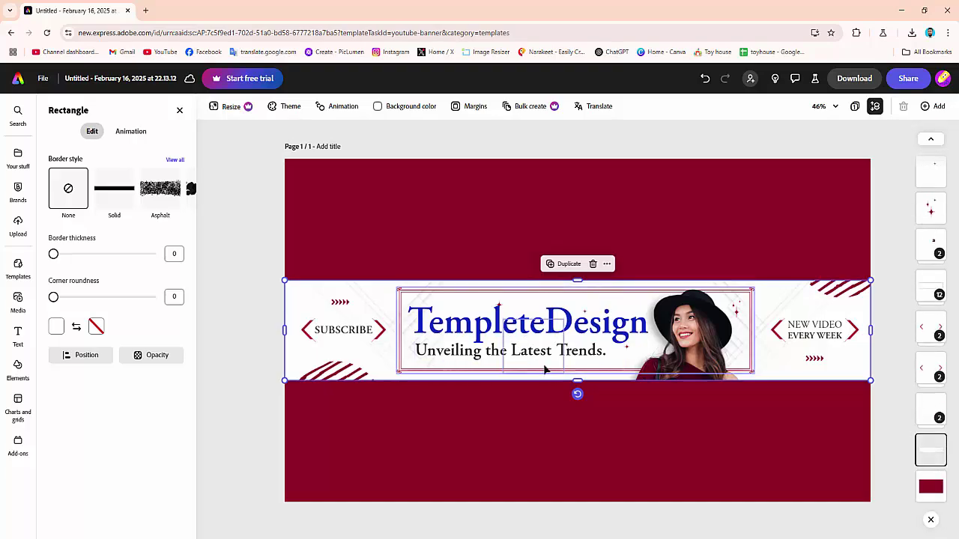
click(544, 354)
double_click(544, 354)
click(544, 352)
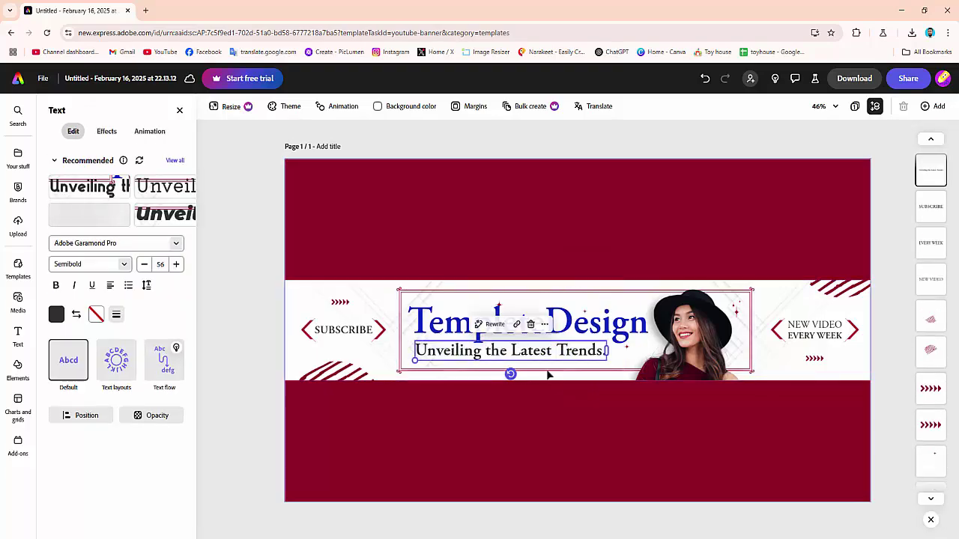
double_click(544, 351)
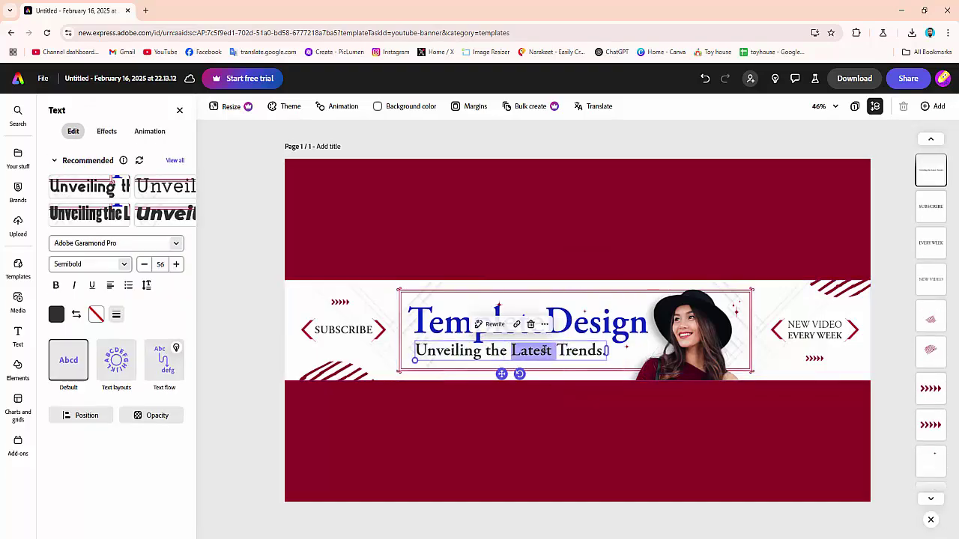
click(567, 350)
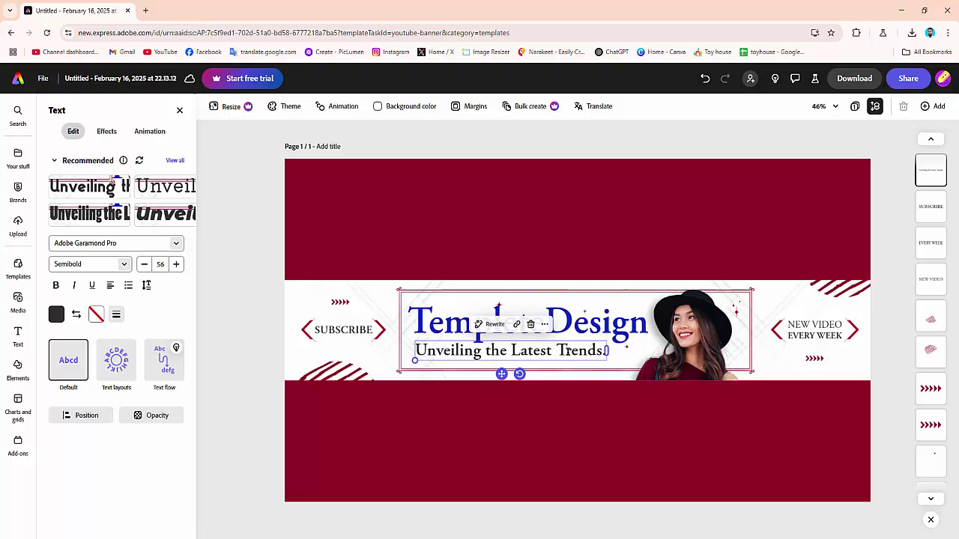
triple_click(515, 351)
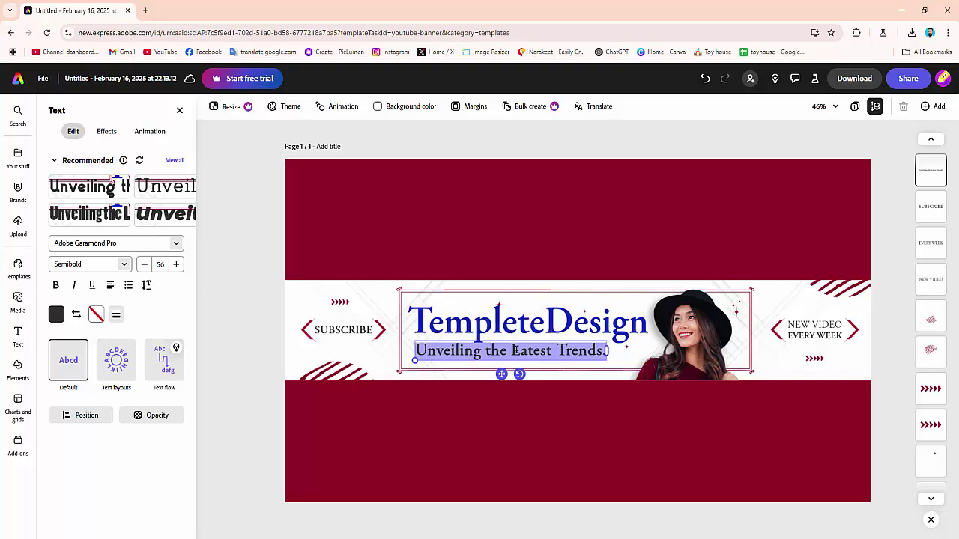
text(Tu)
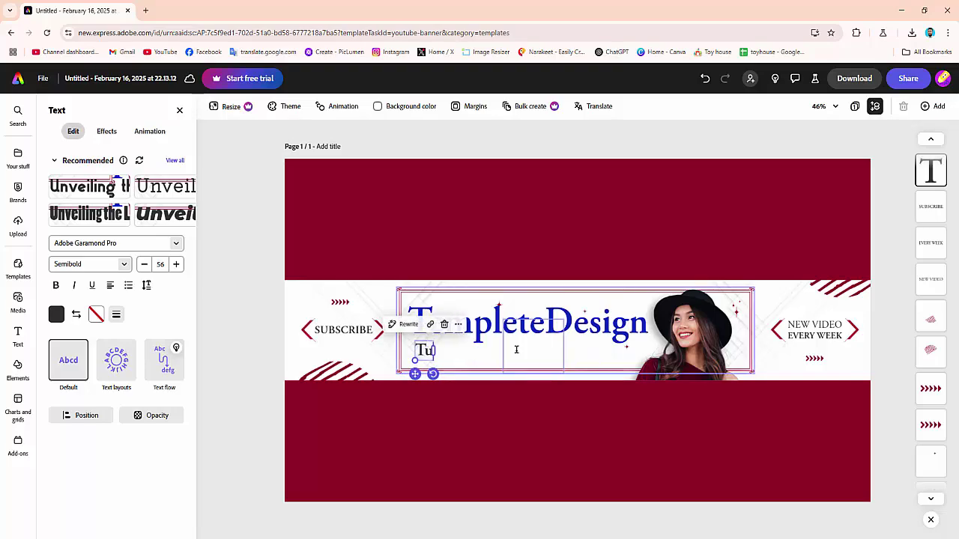
text(to)
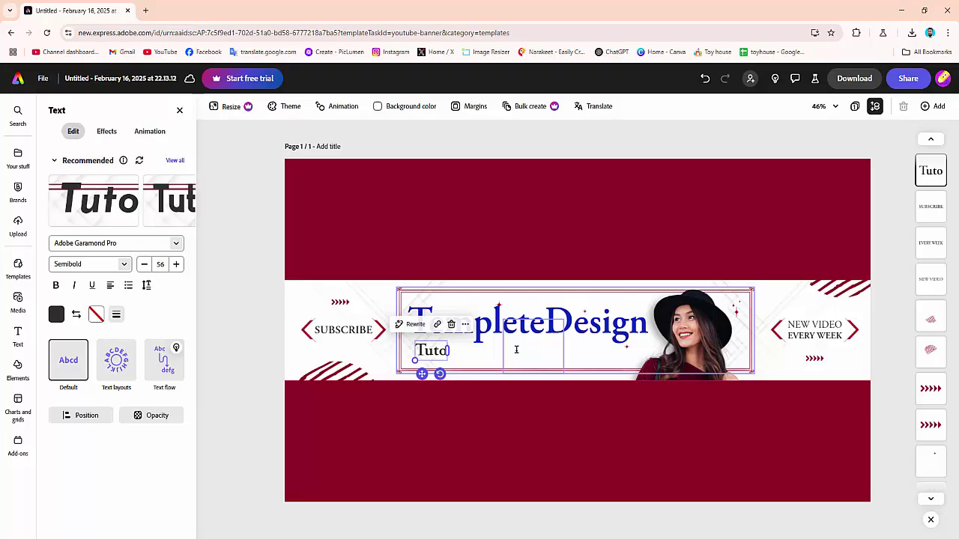
text(rial)
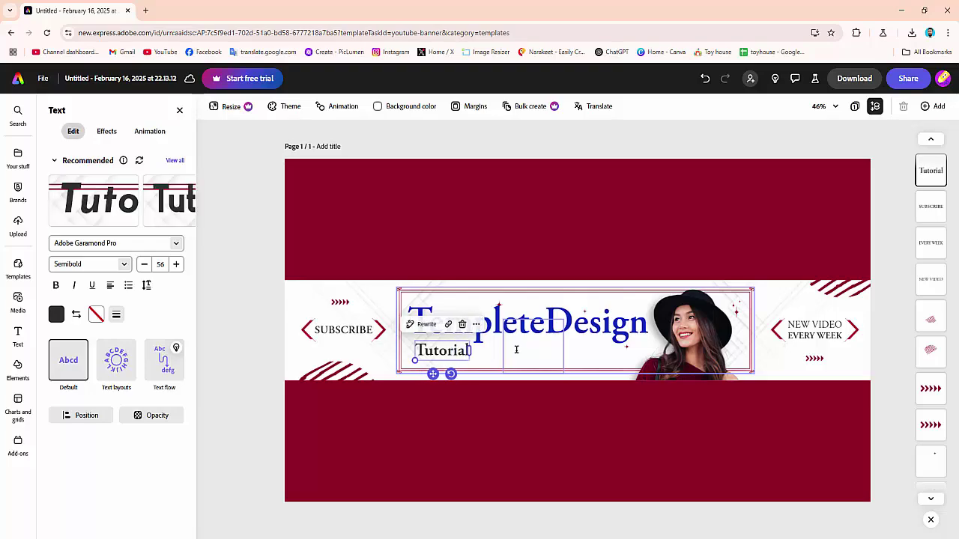
text( V)
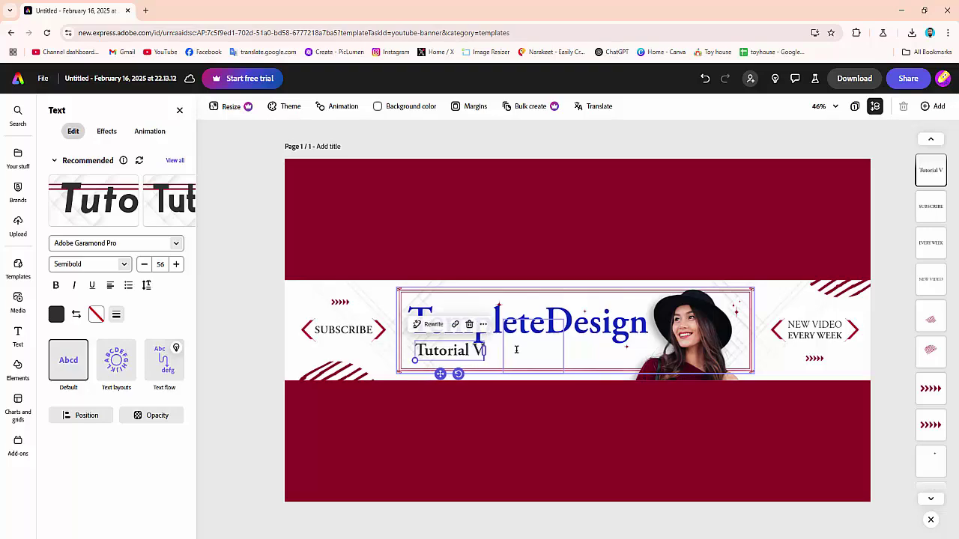
text(ideo)
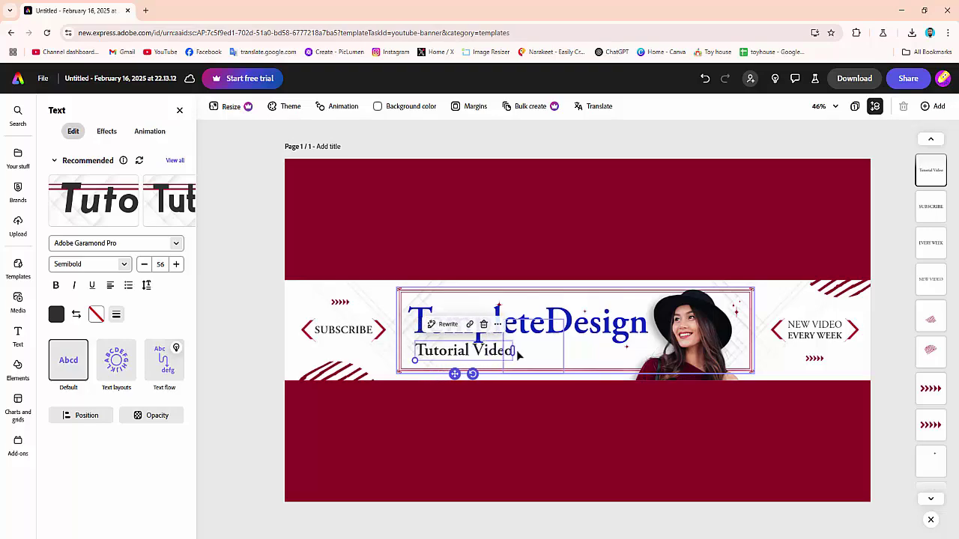
click(564, 394)
click(508, 358)
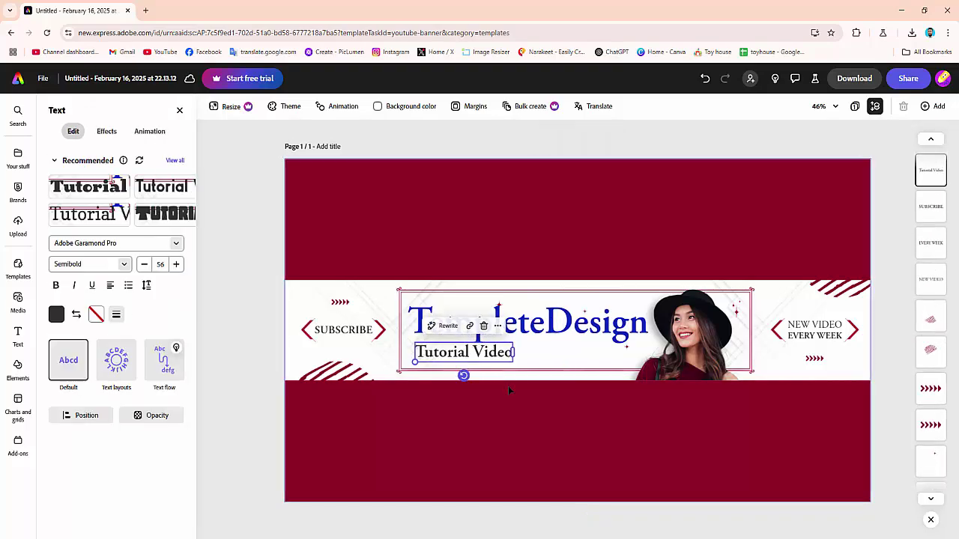
click(509, 387)
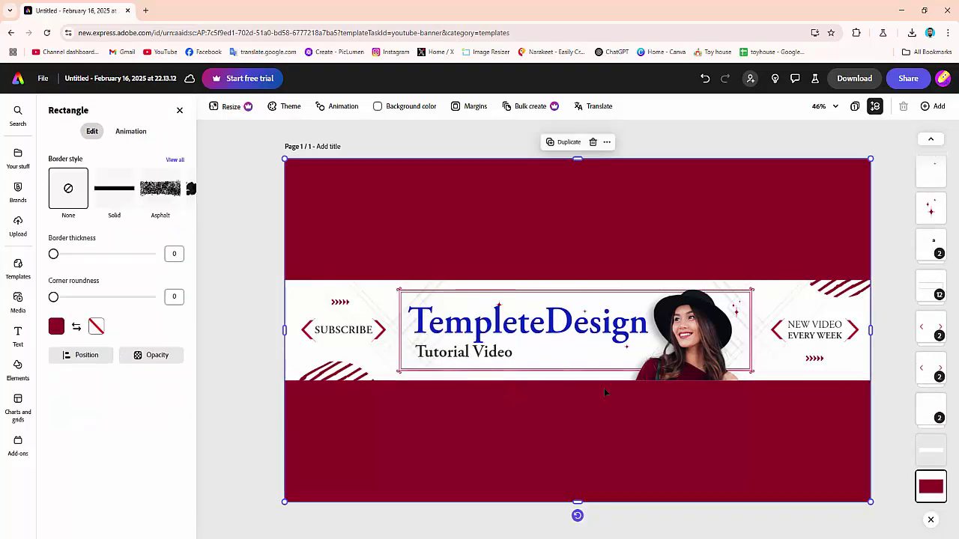
Delete the image of the woman in the black hat and its grey shadow from the banner
click(706, 338)
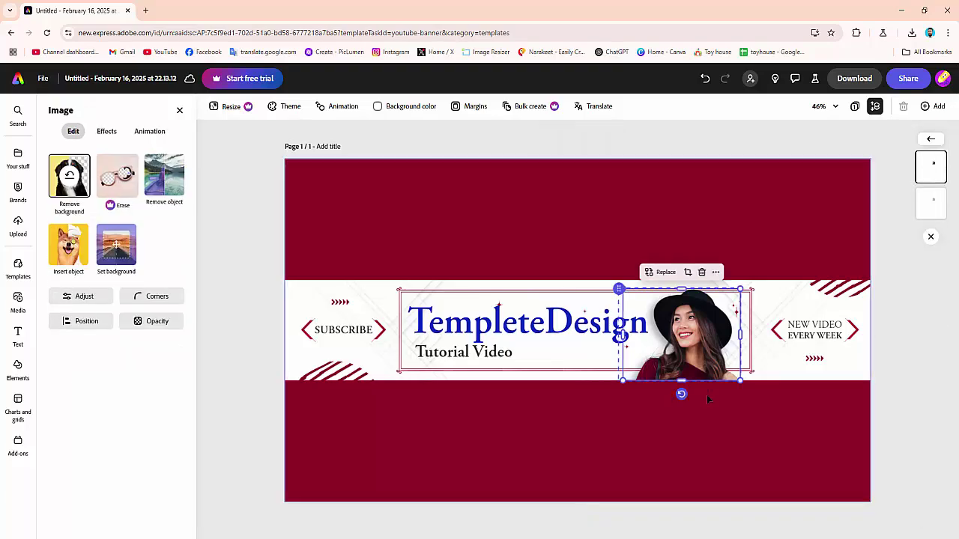
click(707, 399)
click(721, 352)
key(Delete)
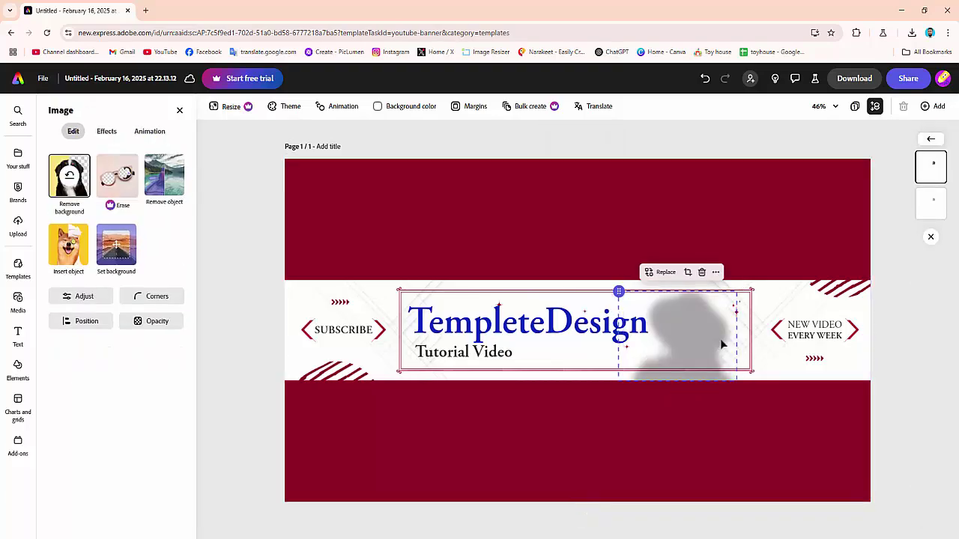
click(710, 350)
key(Delete)
click(701, 403)
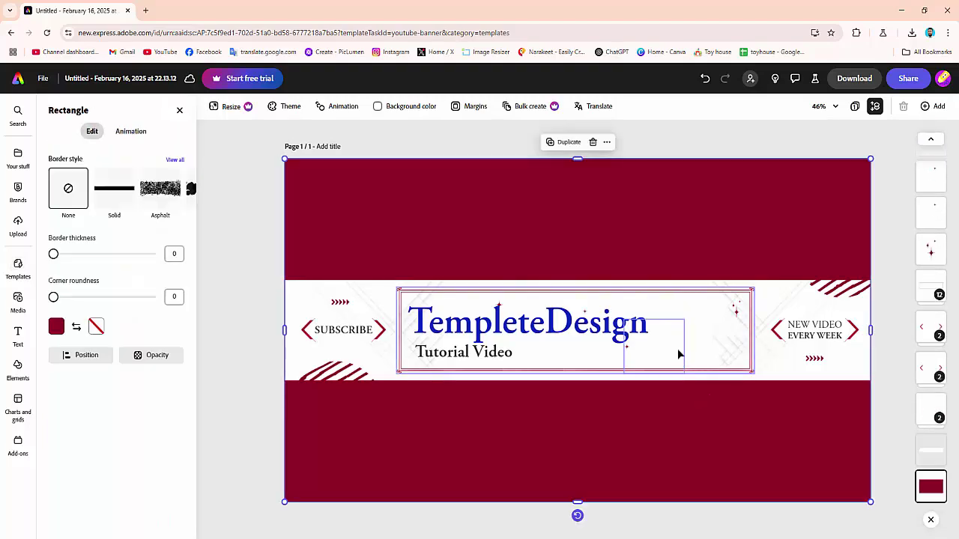
click(702, 337)
click(705, 260)
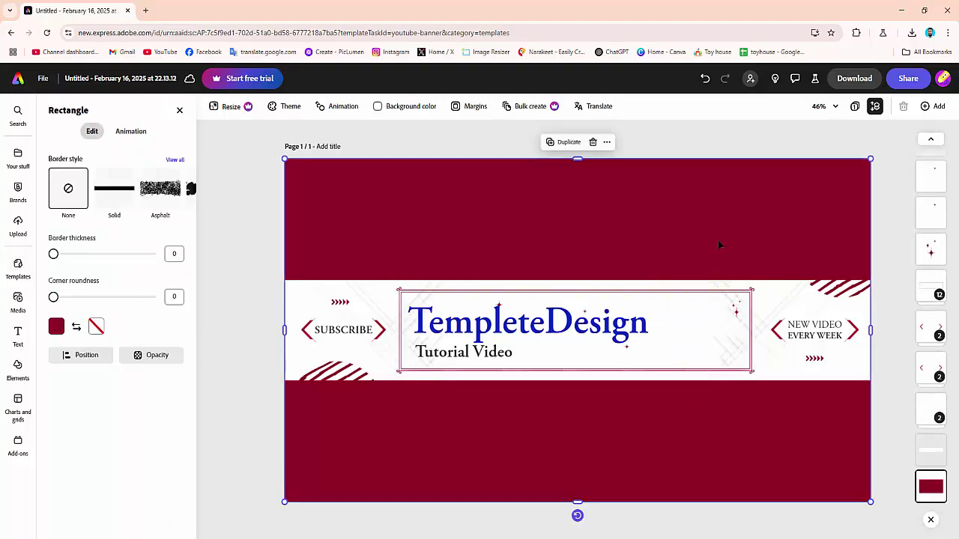
click(709, 330)
click(703, 389)
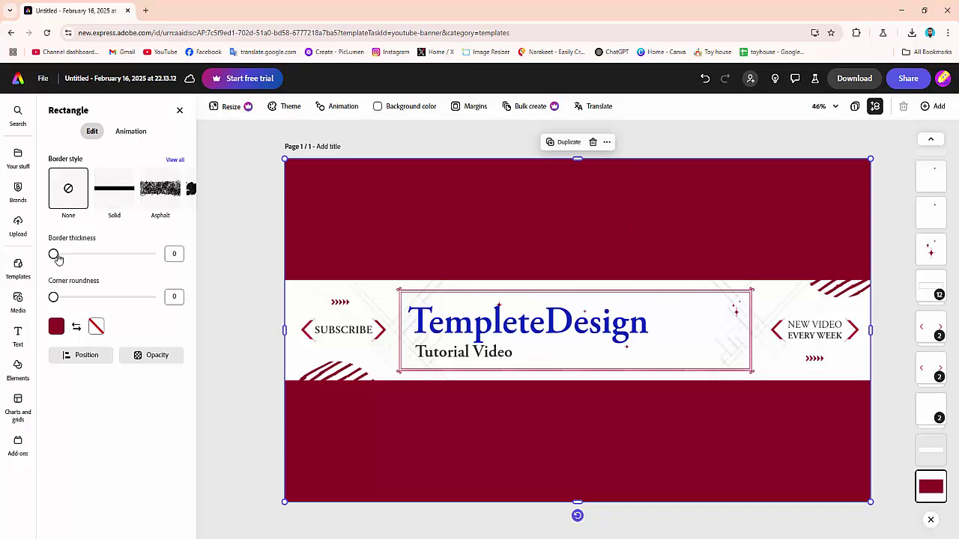
Upload the "Untitled" TD logo image from the Desktop's "p Png" folder and scale it down on the banner
click(18, 225)
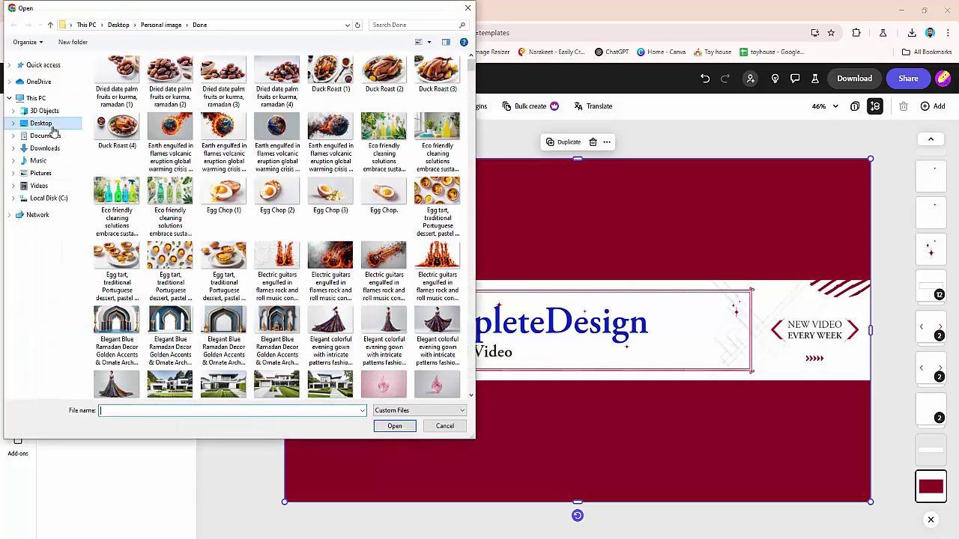
click(51, 126)
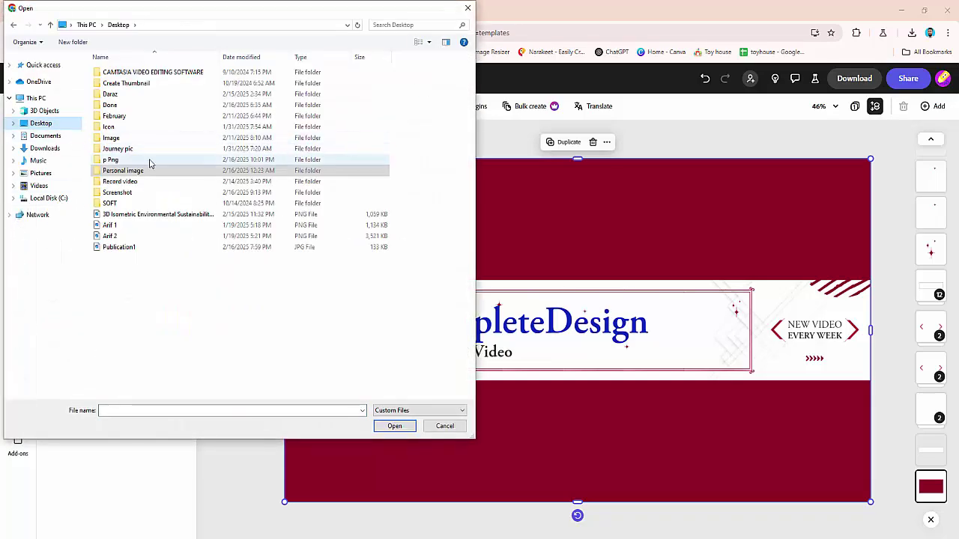
double_click(124, 159)
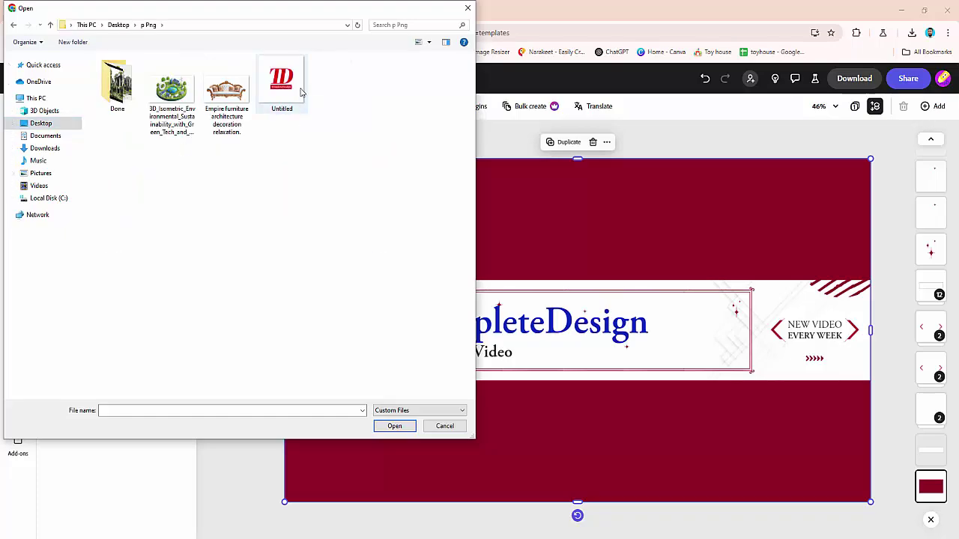
click(300, 91)
click(395, 426)
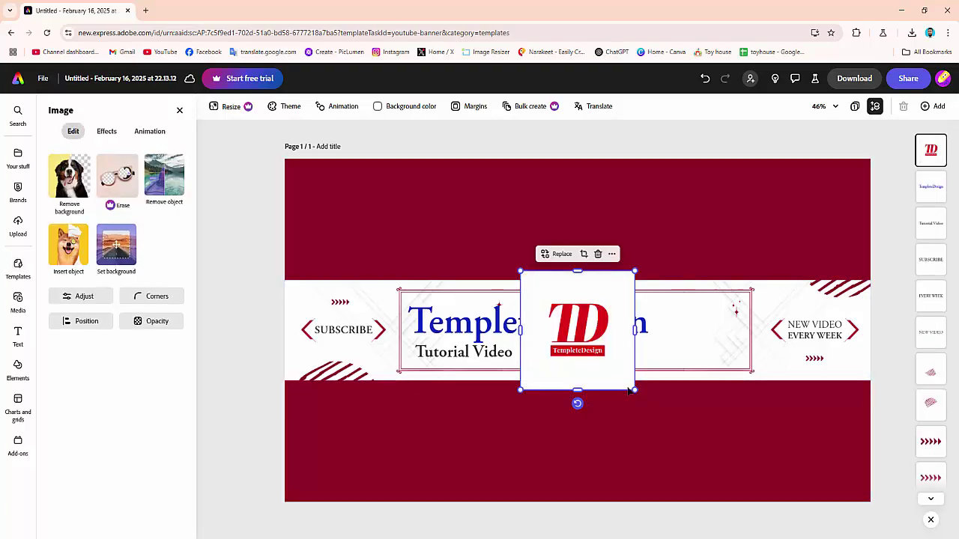
drag(634, 391, 597, 351)
click(593, 388)
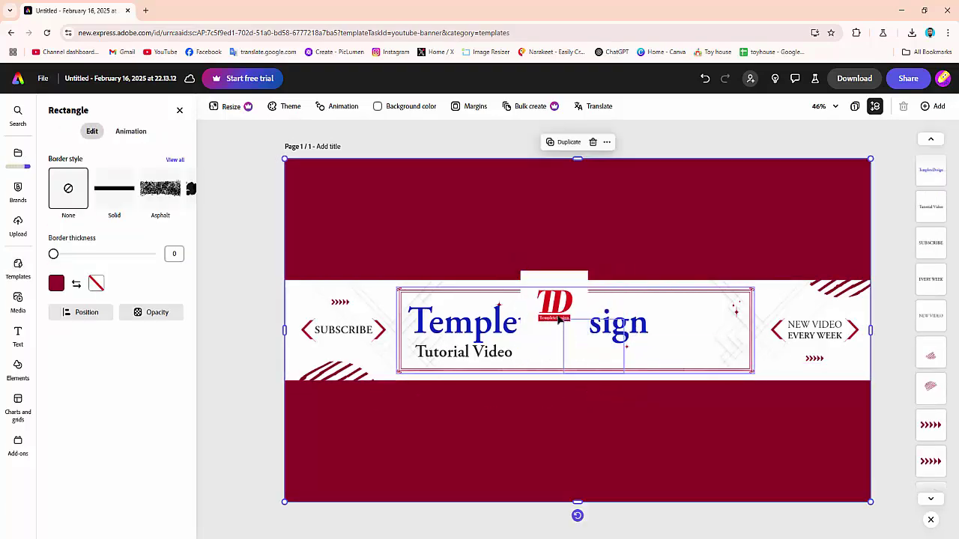
drag(557, 311, 648, 327)
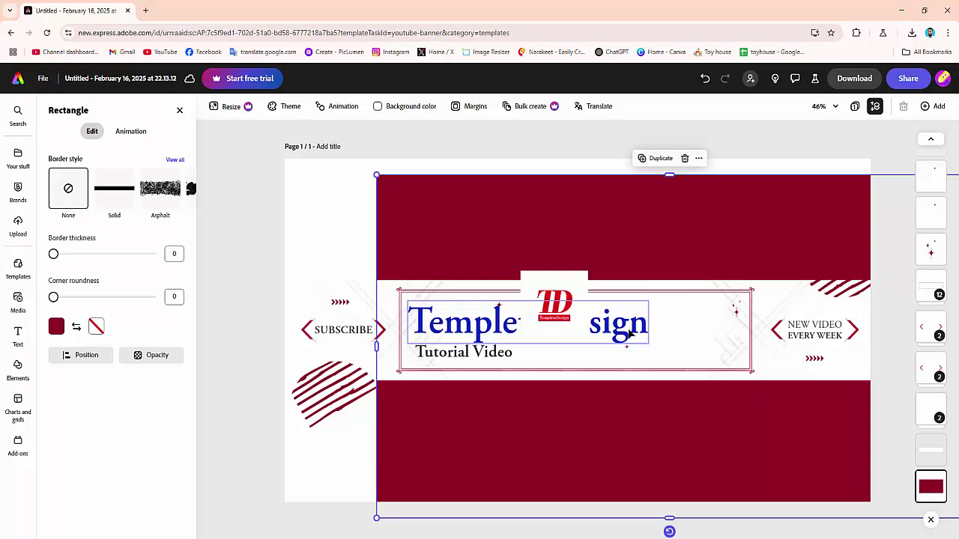
key(ctrl+z)
click(574, 293)
click(570, 289)
click(569, 292)
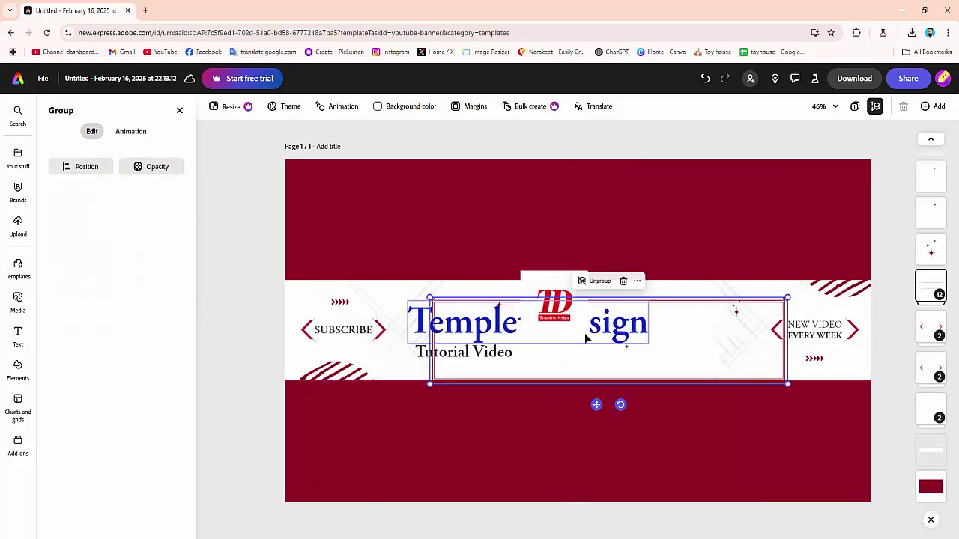
click(617, 394)
Move the TD logo into the empty space inside the red frame, to the right of the "TempleteDesign" title
click(572, 273)
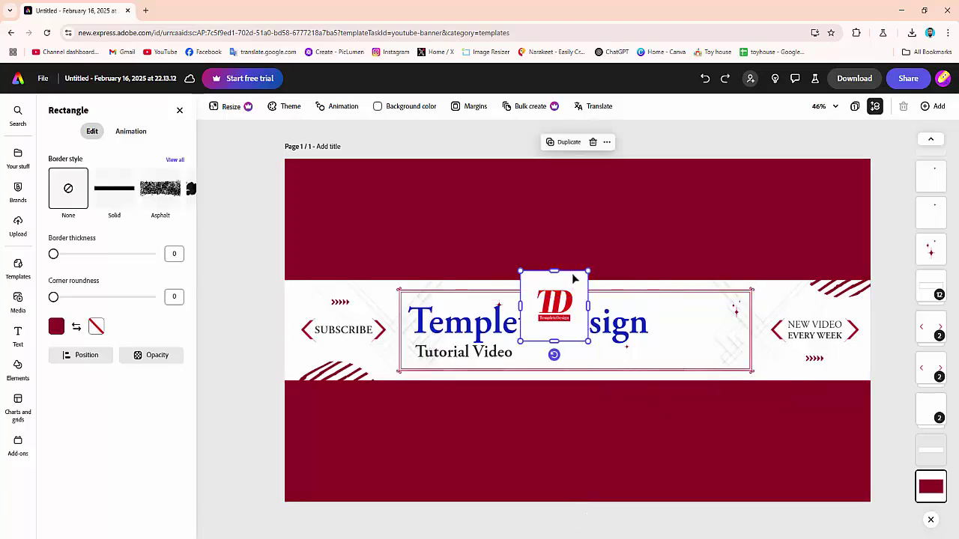
click(573, 275)
drag(583, 276, 729, 298)
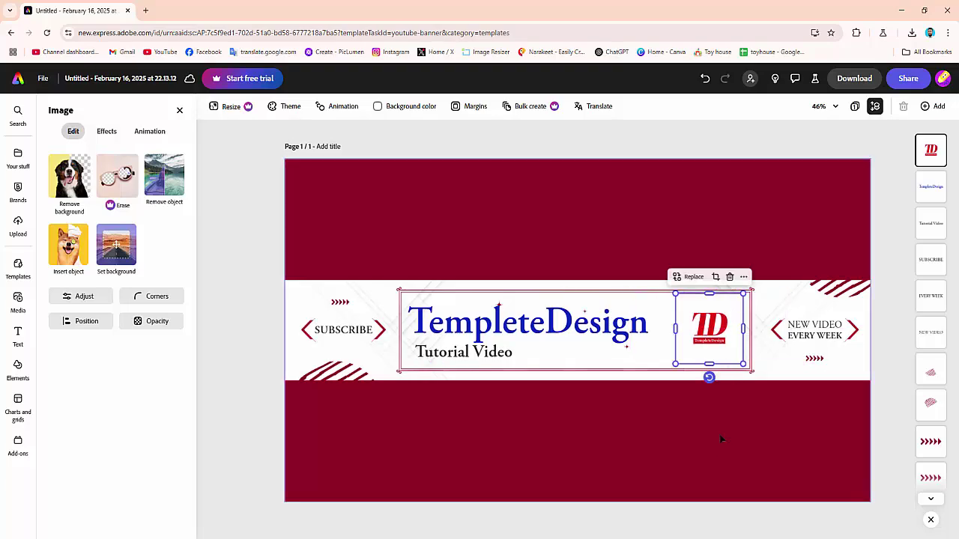
click(683, 442)
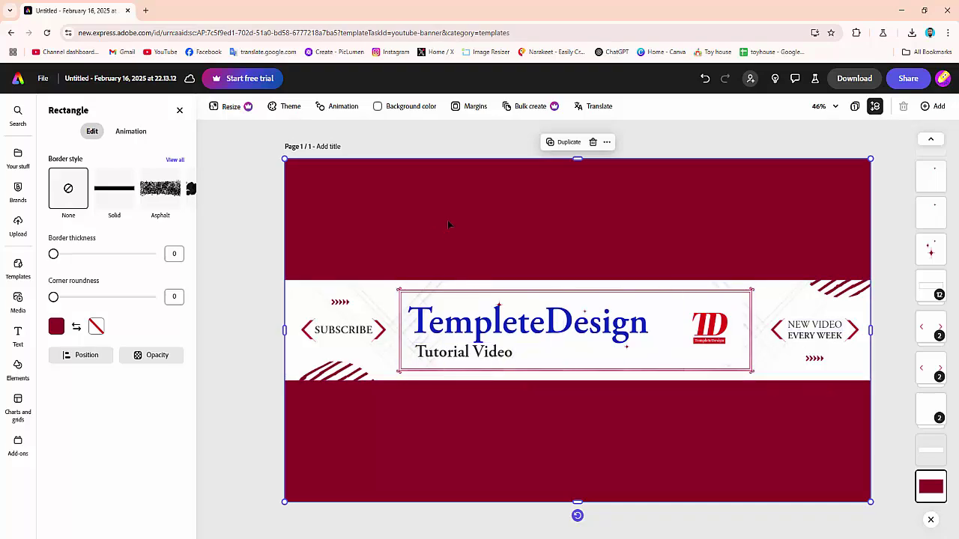
click(774, 286)
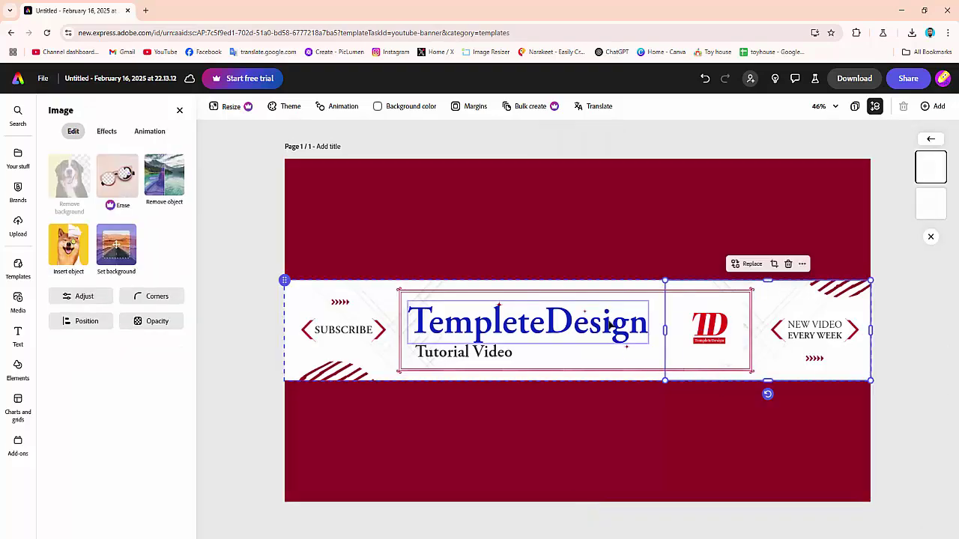
click(540, 400)
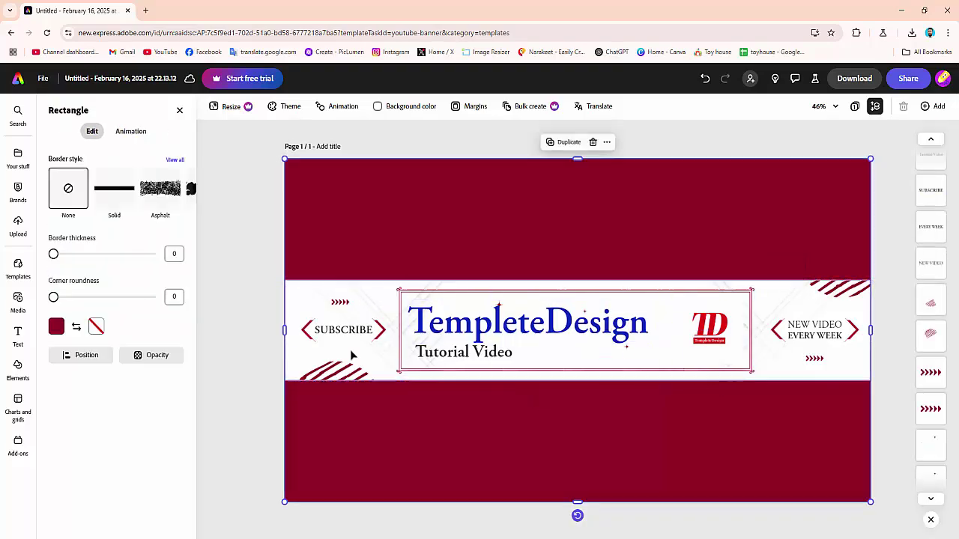
click(313, 302)
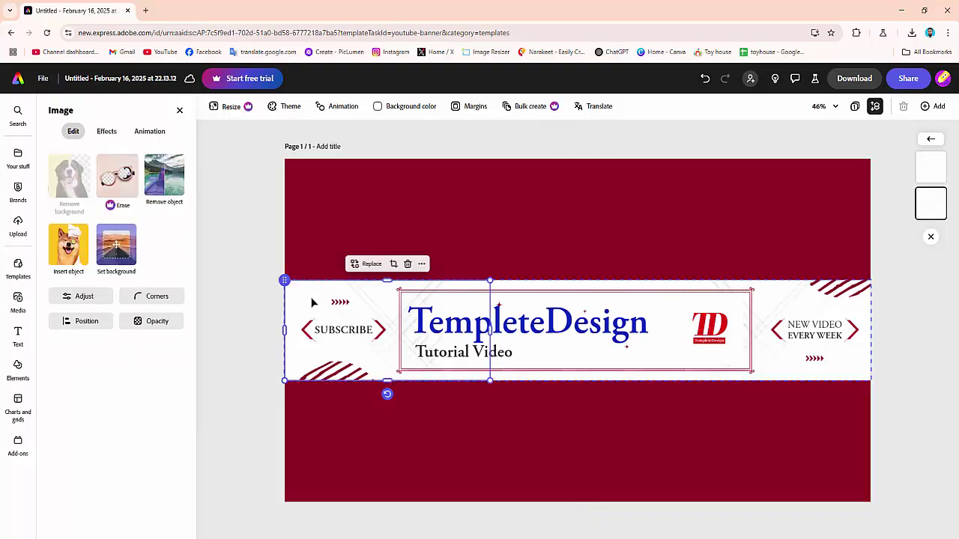
click(562, 221)
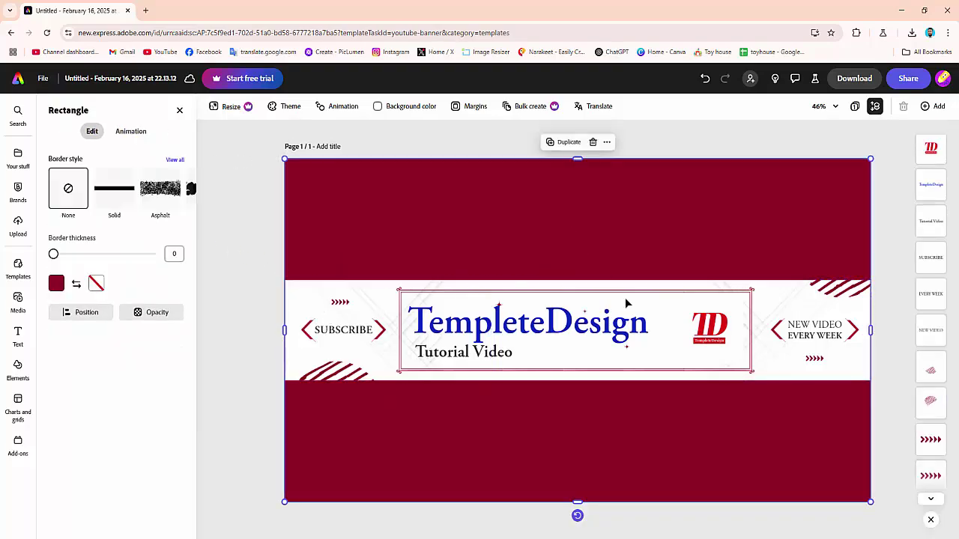
click(492, 377)
click(469, 365)
click(465, 355)
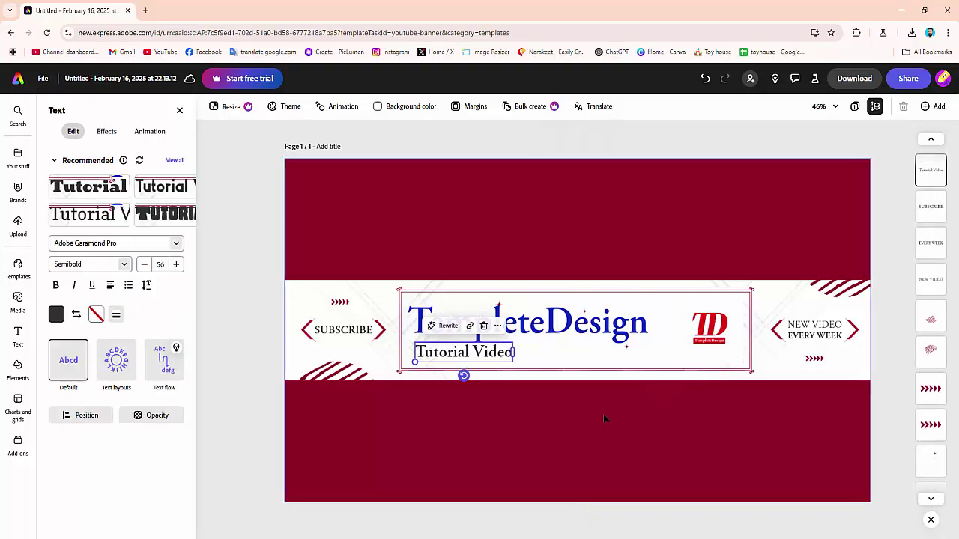
Change the fill colour of the large maroon background rectangle to green
click(584, 438)
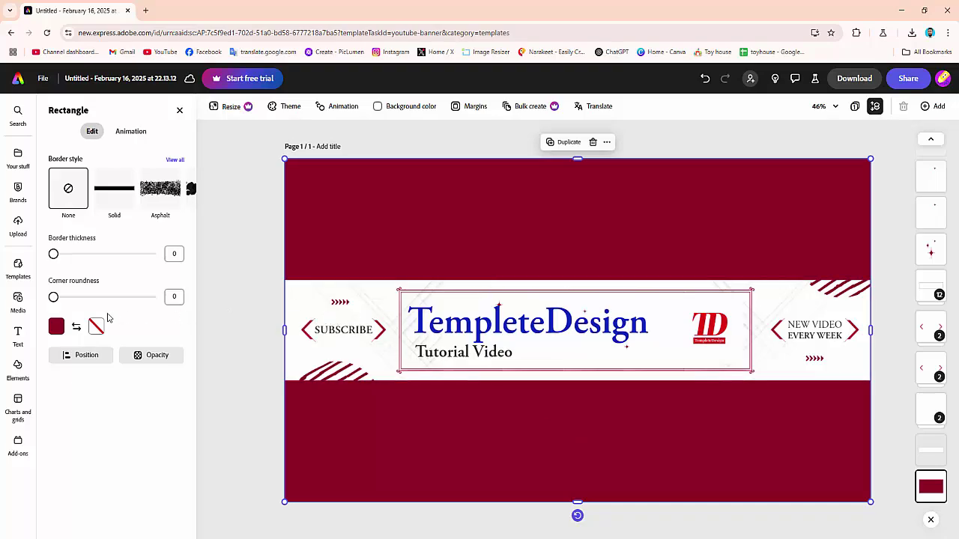
click(57, 326)
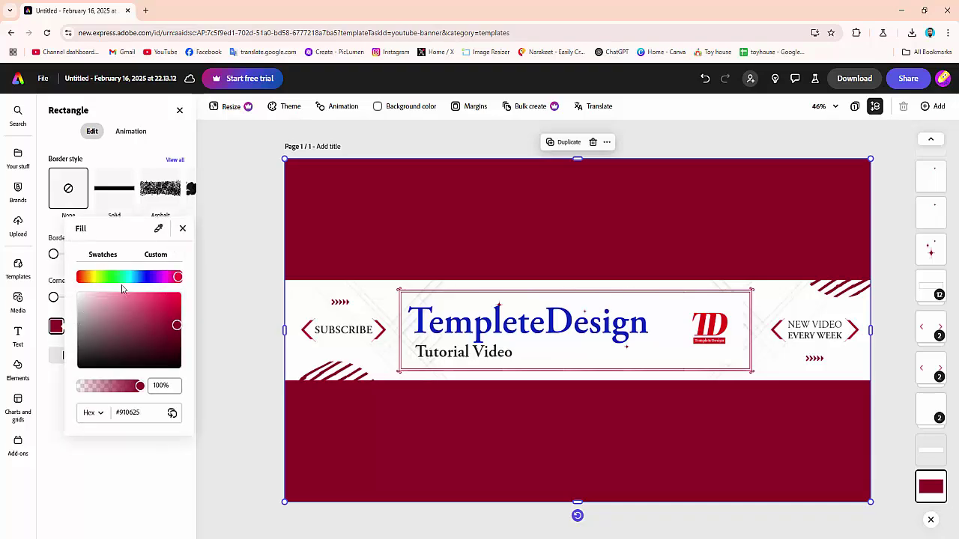
drag(166, 280, 126, 282)
click(523, 407)
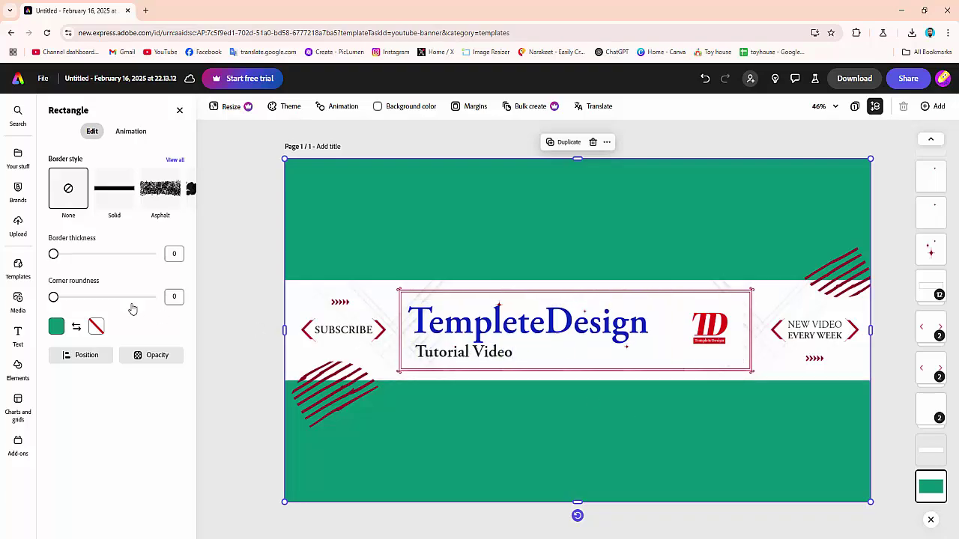
Round the corners of the large green background rectangle to a corner roundness of 406
mouse_move(54, 254)
mouse_down()
mouse_move(86, 254)
mouse_move(45, 254)
mouse_up()
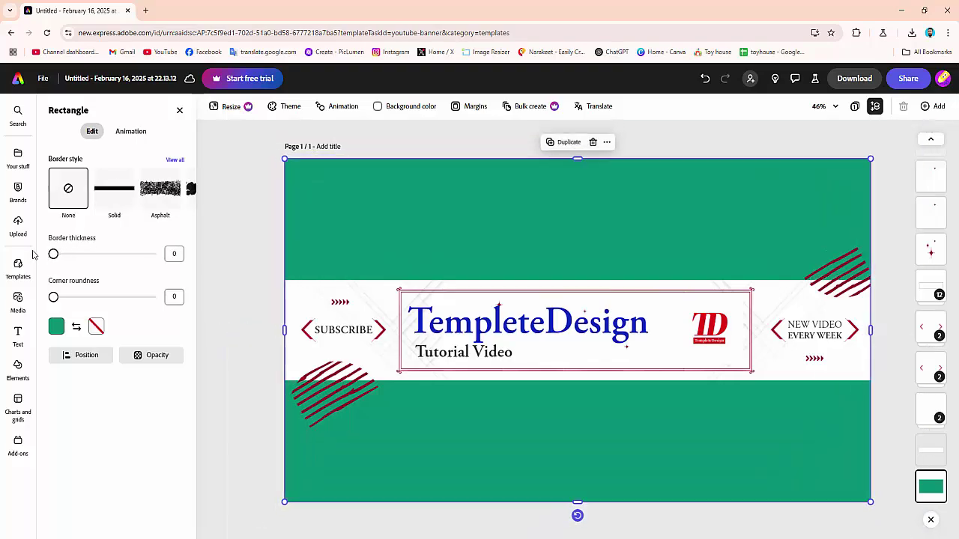
drag(53, 298, 109, 300)
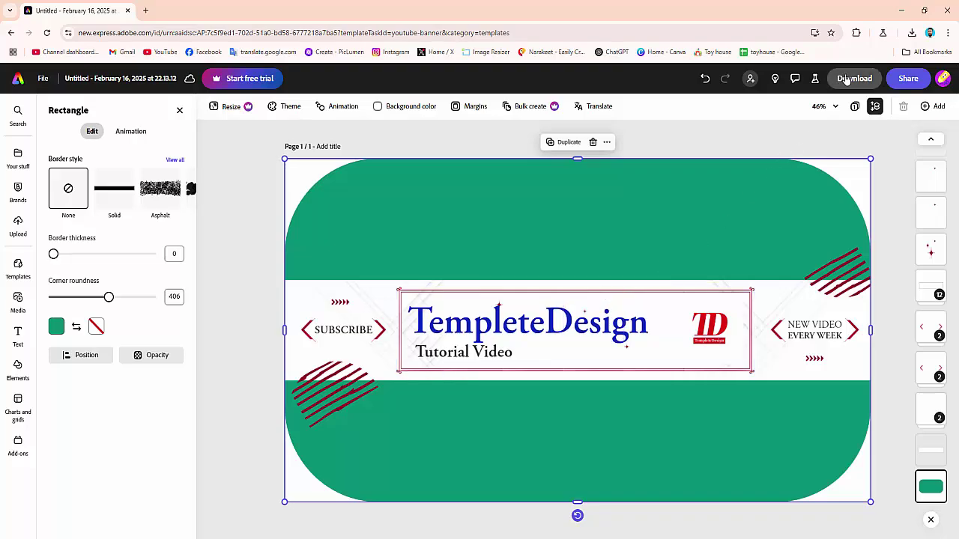
Download the finished banner as a PNG and open the downloaded "Untitled (1)" file from its folder in a maximized image viewer
click(846, 79)
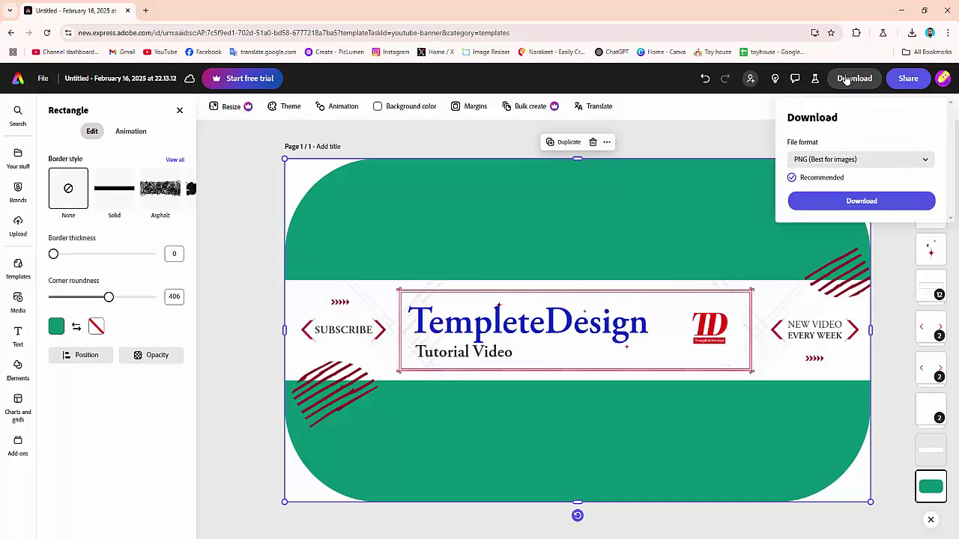
click(861, 201)
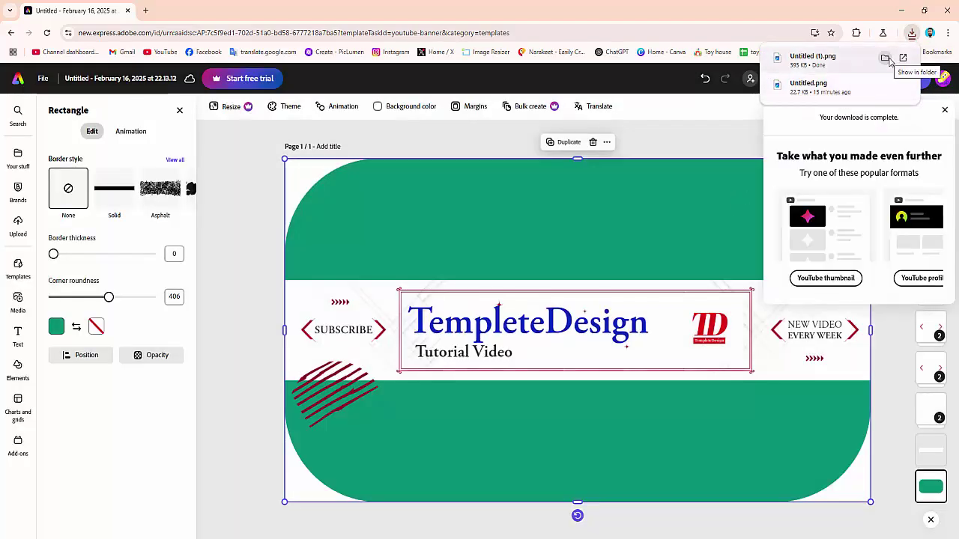
click(885, 58)
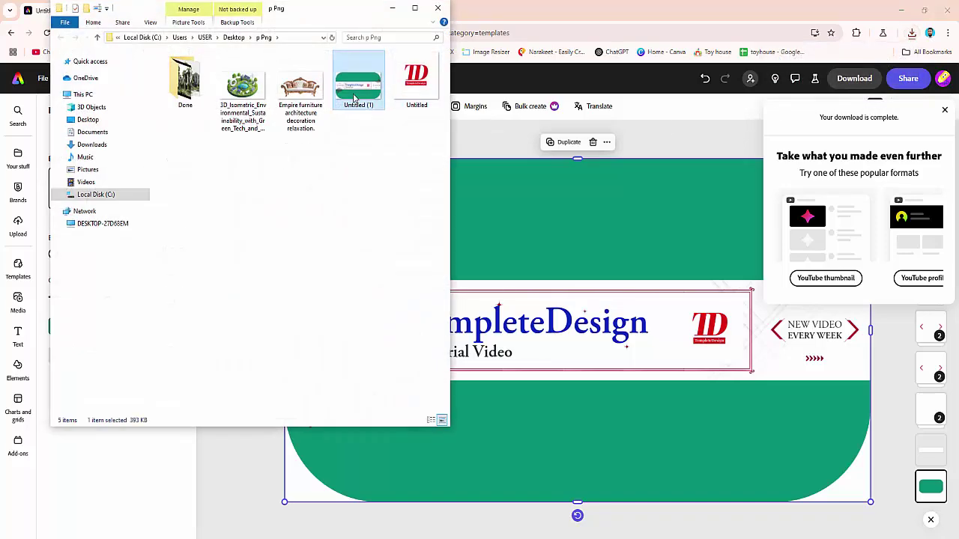
double_click(355, 98)
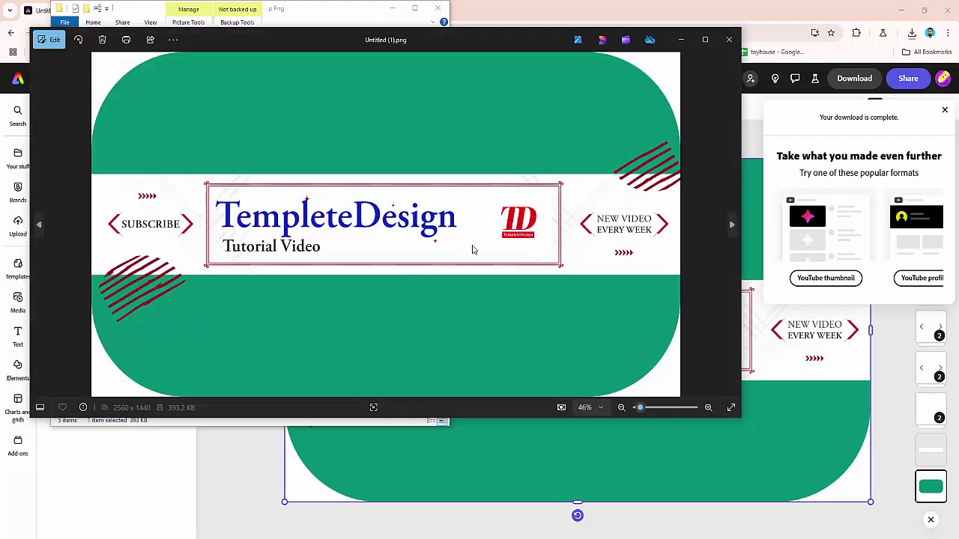
click(704, 39)
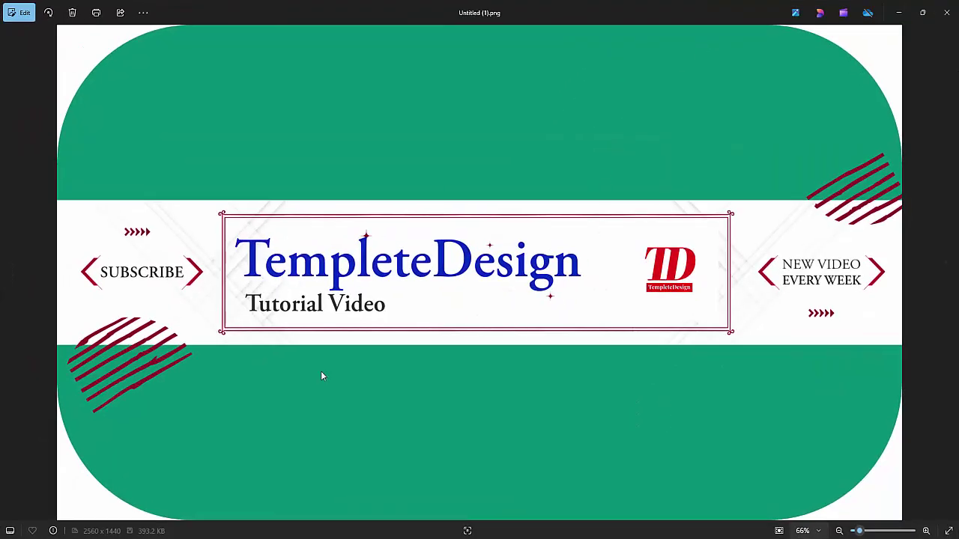